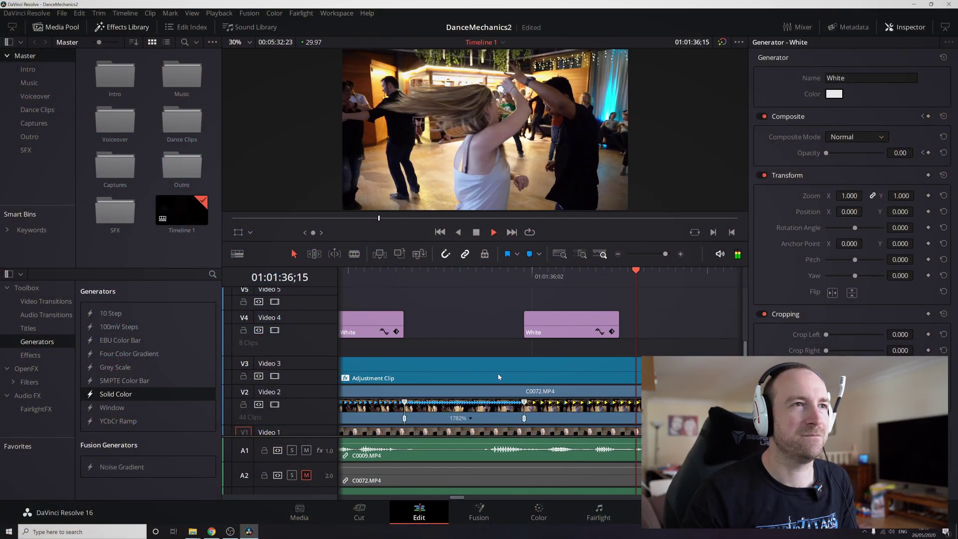
pyautogui.press('space')
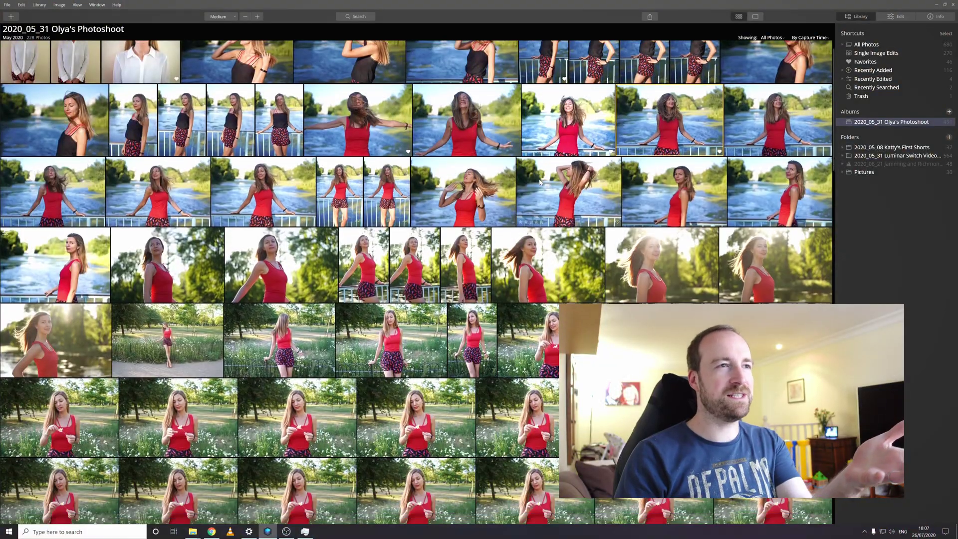
# Open DSC09319.ARW, the photo of the smiling woman in the red top at the railing, from the photoshoot album for editing.
pyautogui.scroll(-10, 540, 186)
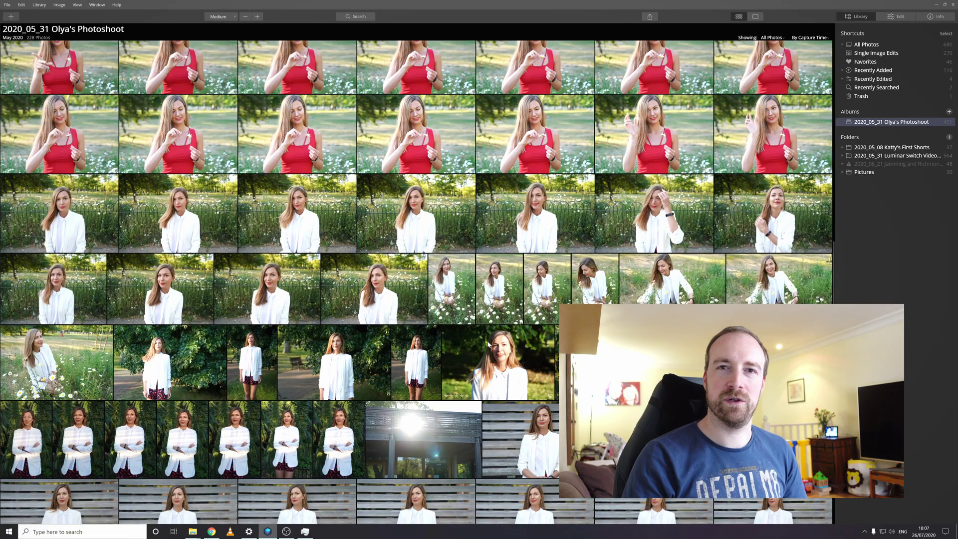
pyautogui.scroll(-5, 489, 344)
pyautogui.scroll(10, 488, 344)
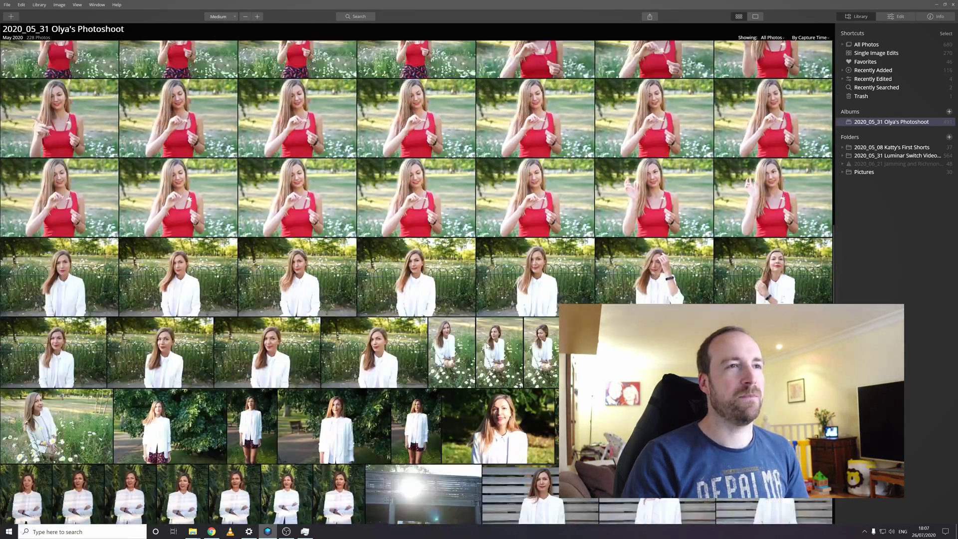
pyautogui.scroll(5, 487, 344)
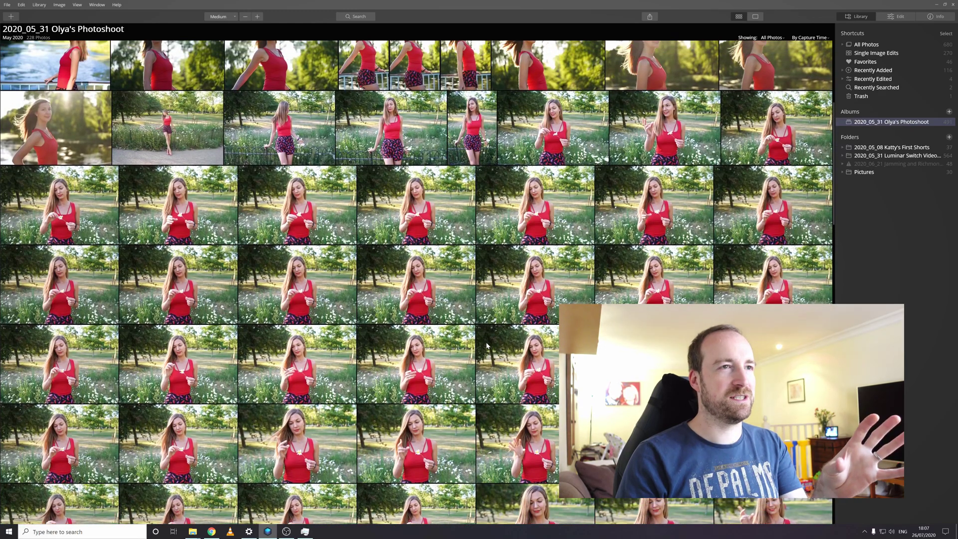
pyautogui.scroll(3, 487, 344)
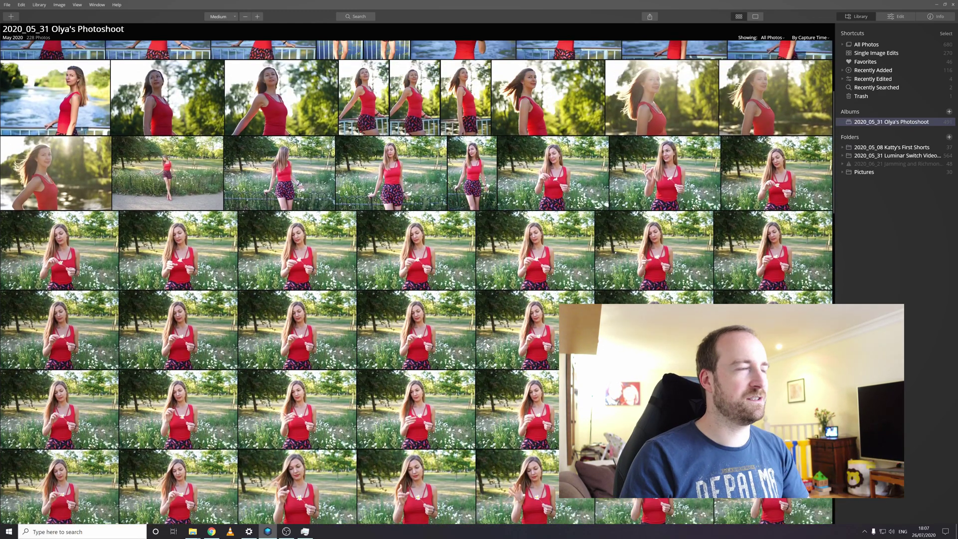
pyautogui.scroll(3, 487, 345)
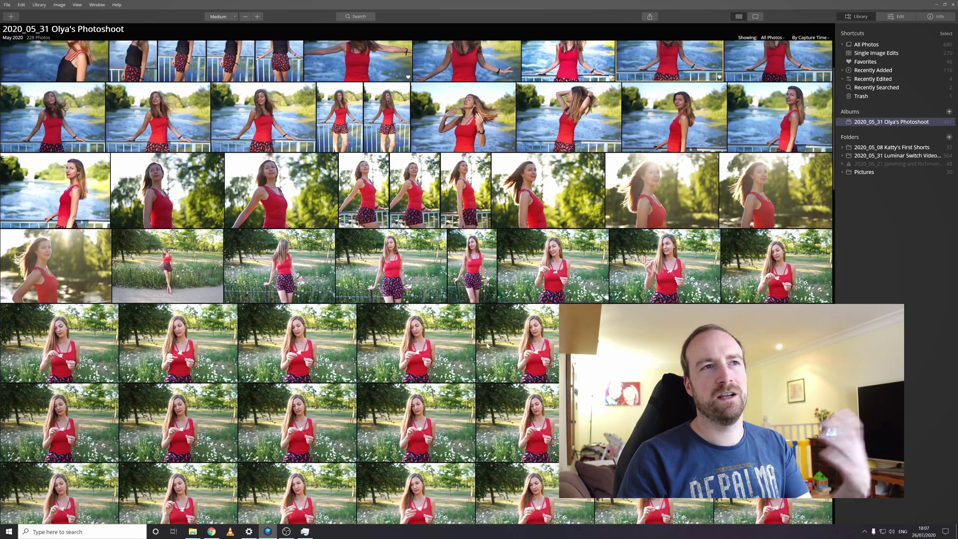
pyautogui.scroll(3, 488, 346)
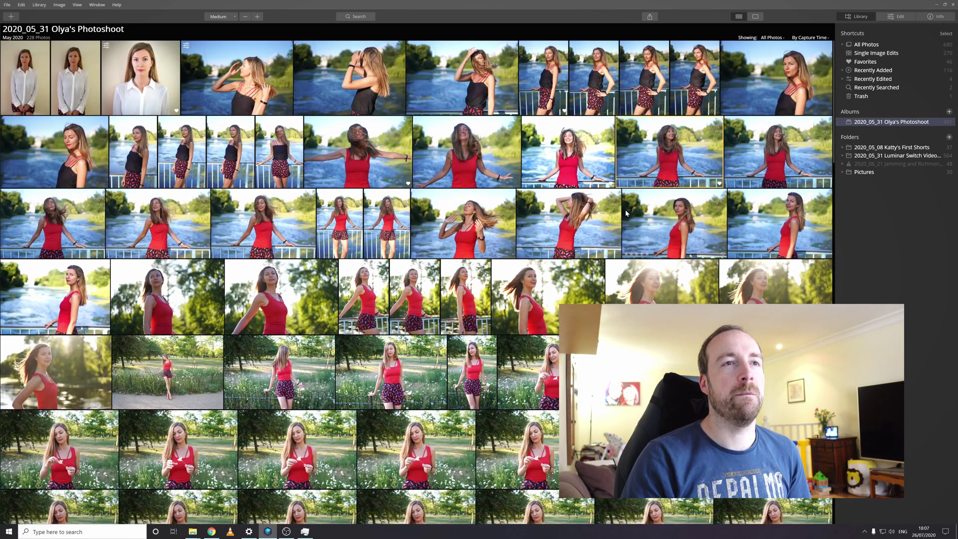
pyautogui.doubleClick(680, 153)
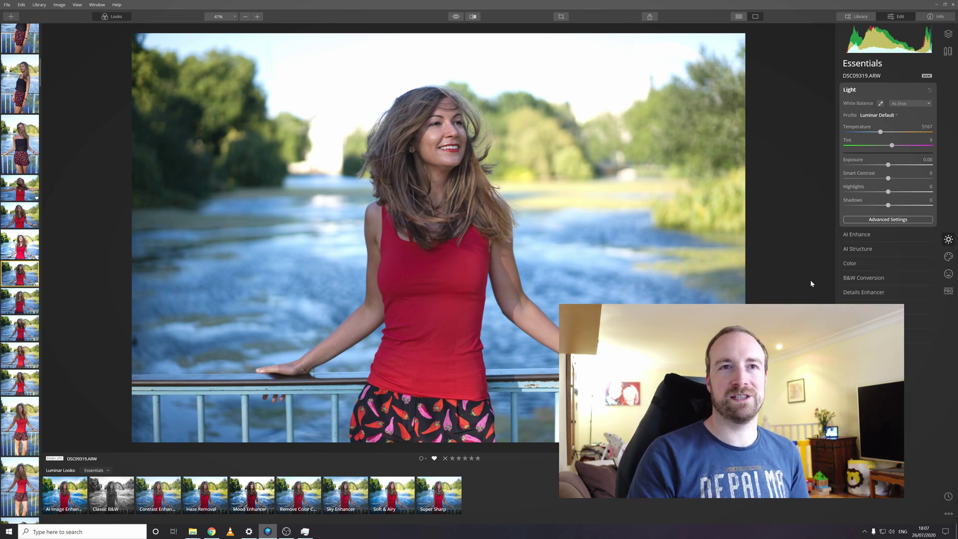
# Set the photo's Exposure to 0.47 and Smart Contrast to 37 in the Light adjustments.
pyautogui.moveTo(889, 165); pyautogui.dragTo(894, 168)
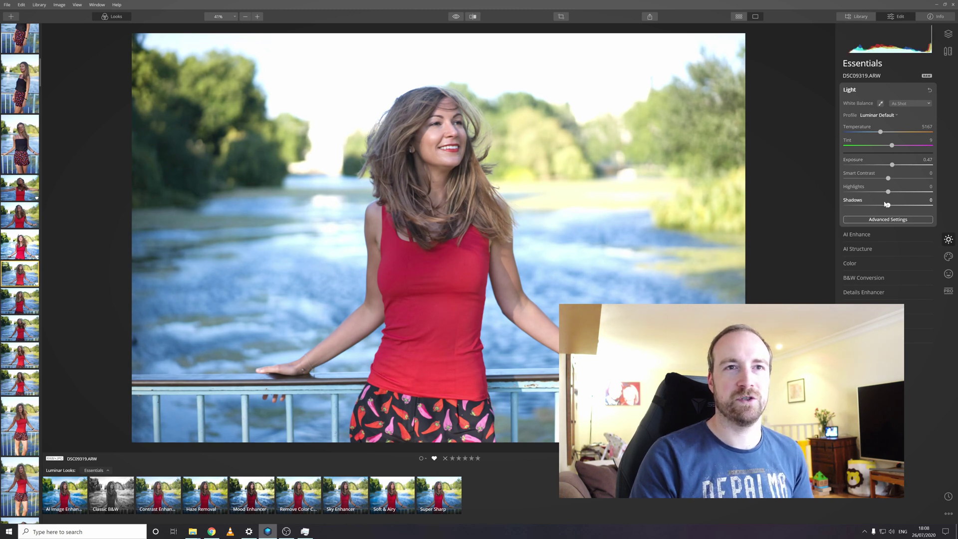
pyautogui.moveTo(888, 180); pyautogui.dragTo(891, 179)
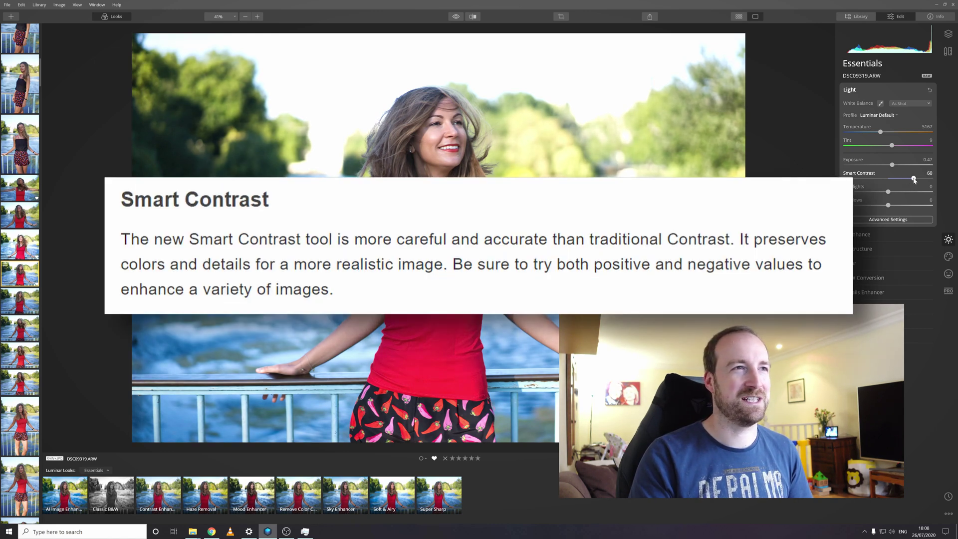
pyautogui.moveTo(915, 180); pyautogui.dragTo(900, 179)
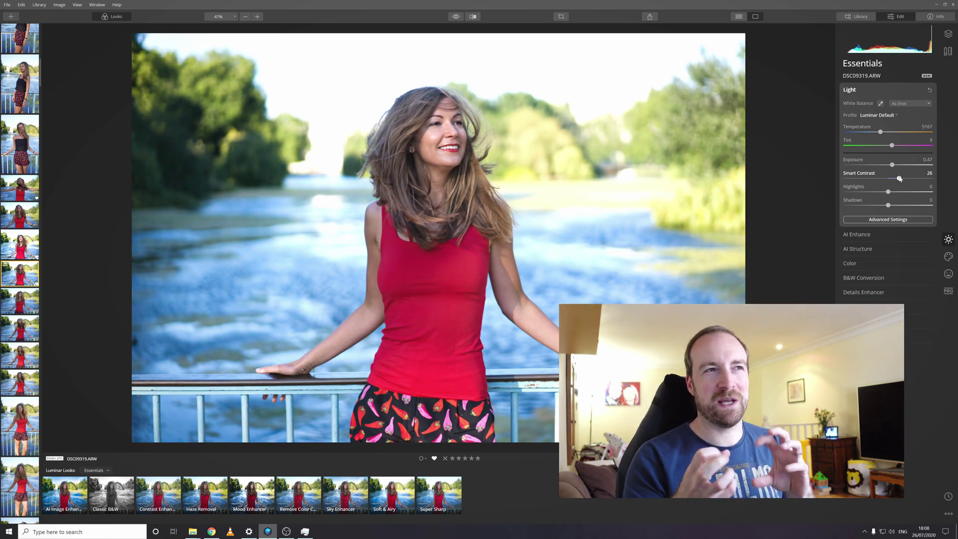
pyautogui.moveTo(900, 179); pyautogui.dragTo(900, 178)
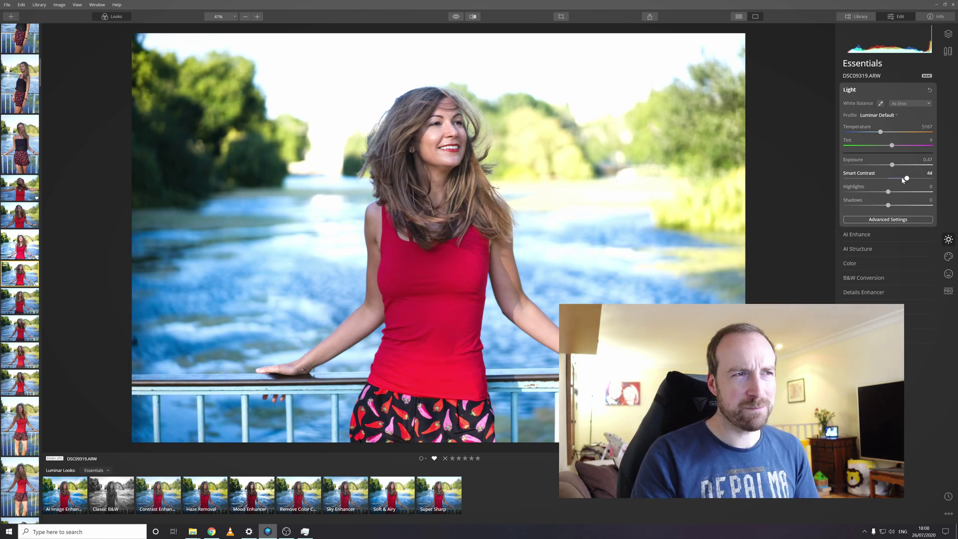
pyautogui.moveTo(905, 178); pyautogui.dragTo(900, 179)
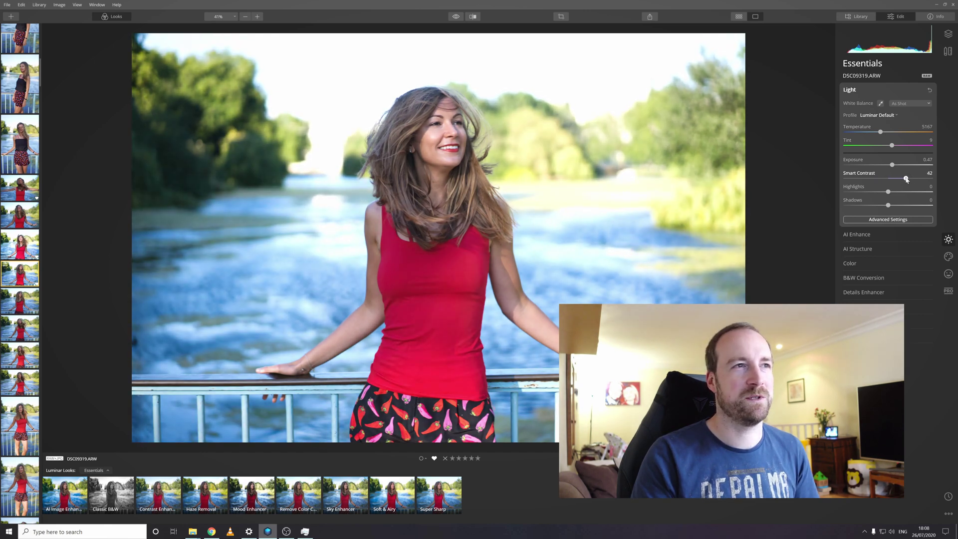
# Use AI Enhance on the photo with AI Accent at 68 and AI Sky Enhancer at 34.
pyautogui.click(857, 234)
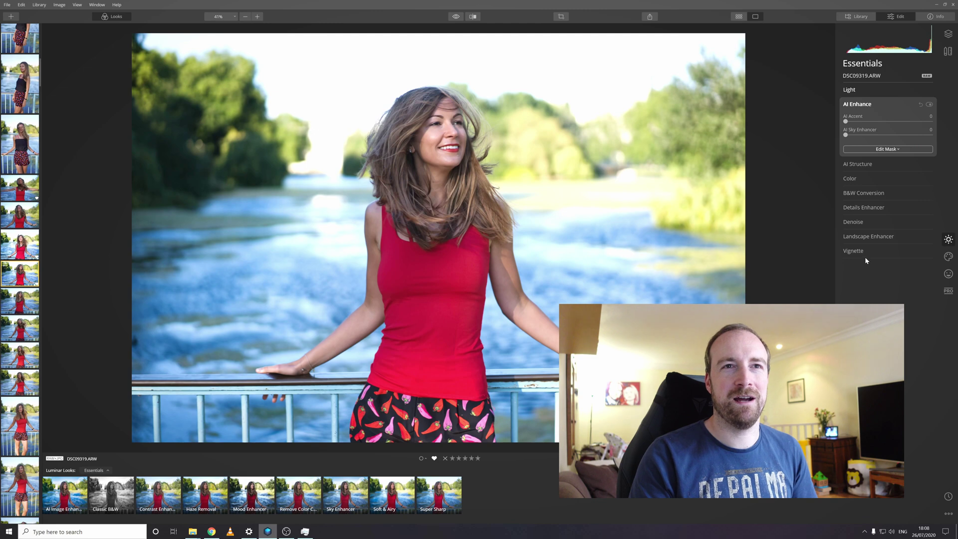
pyautogui.moveTo(846, 121); pyautogui.dragTo(915, 129)
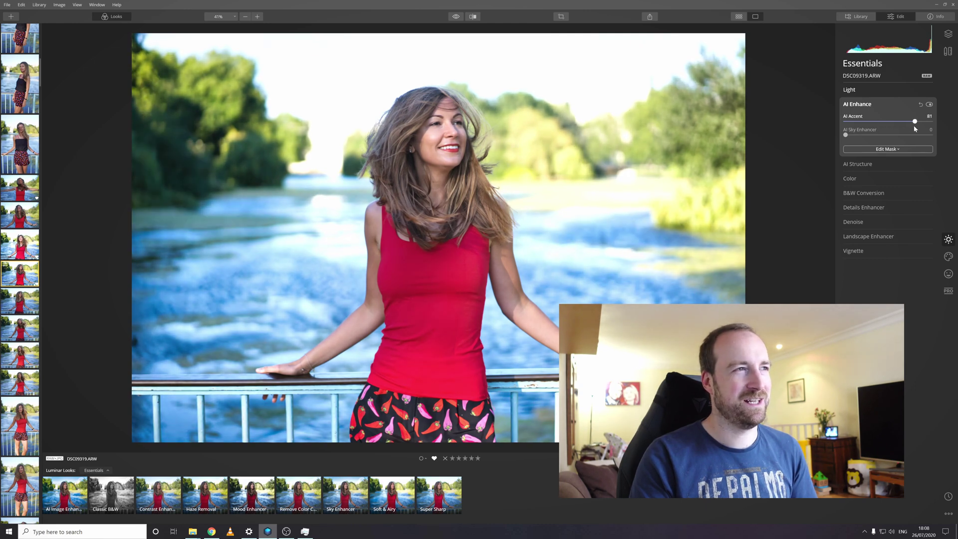
pyautogui.moveTo(858, 128); pyautogui.dragTo(903, 124)
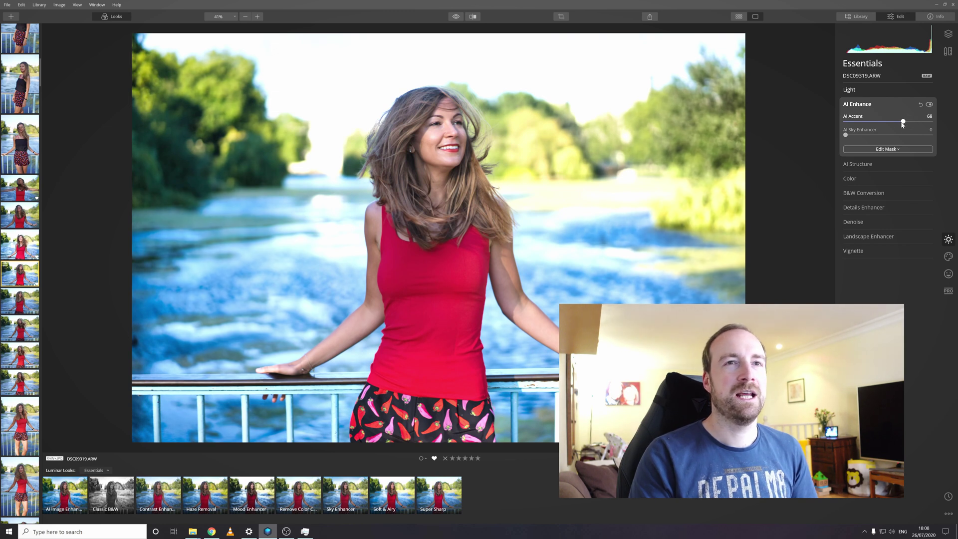
pyautogui.moveTo(847, 136)
pyautogui.mouseDown()
pyautogui.moveTo(942, 135)
pyautogui.moveTo(846, 136)
pyautogui.mouseUp()
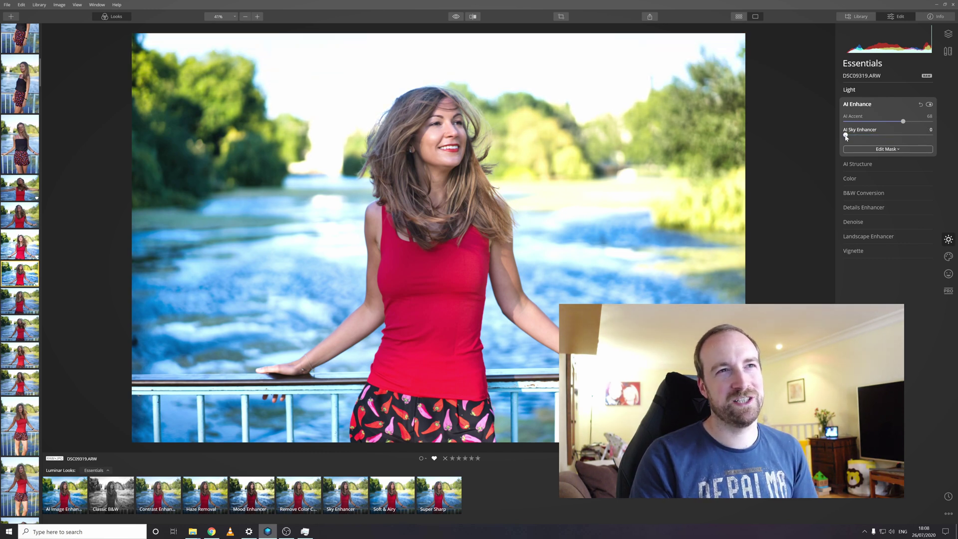
pyautogui.moveTo(911, 135); pyautogui.dragTo(920, 134)
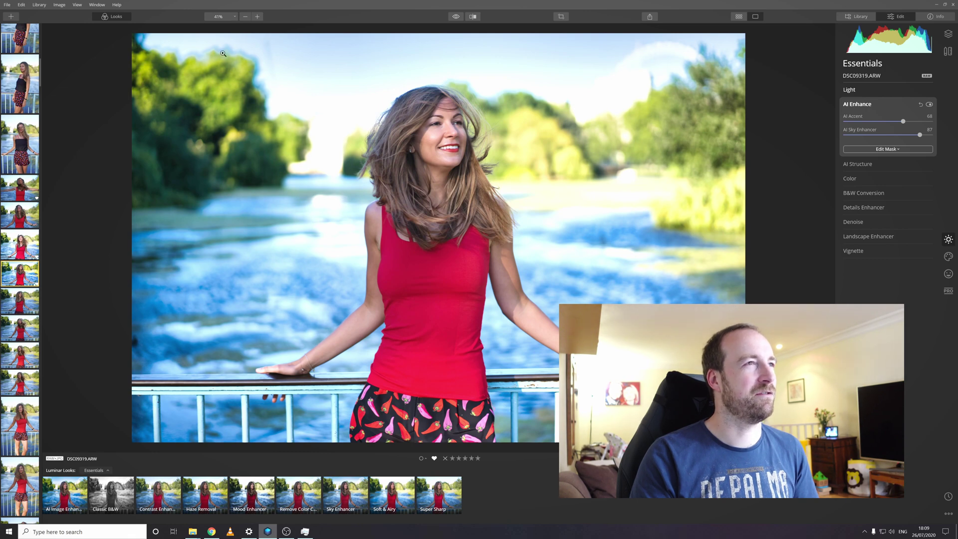
pyautogui.moveTo(920, 135); pyautogui.dragTo(875, 134)
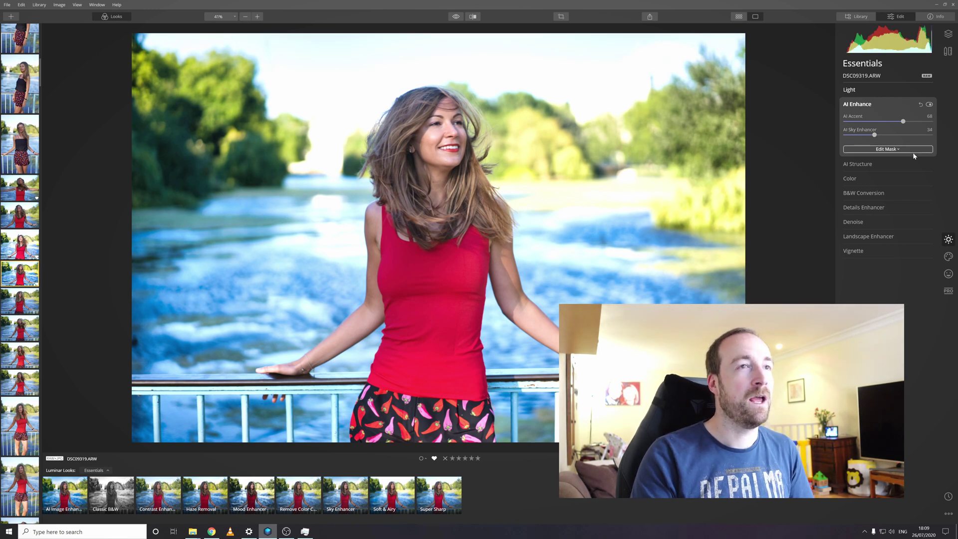
# Try to crop the photo from its left edge using a Free aspect ratio and apply the crop.
pyautogui.click(949, 36)
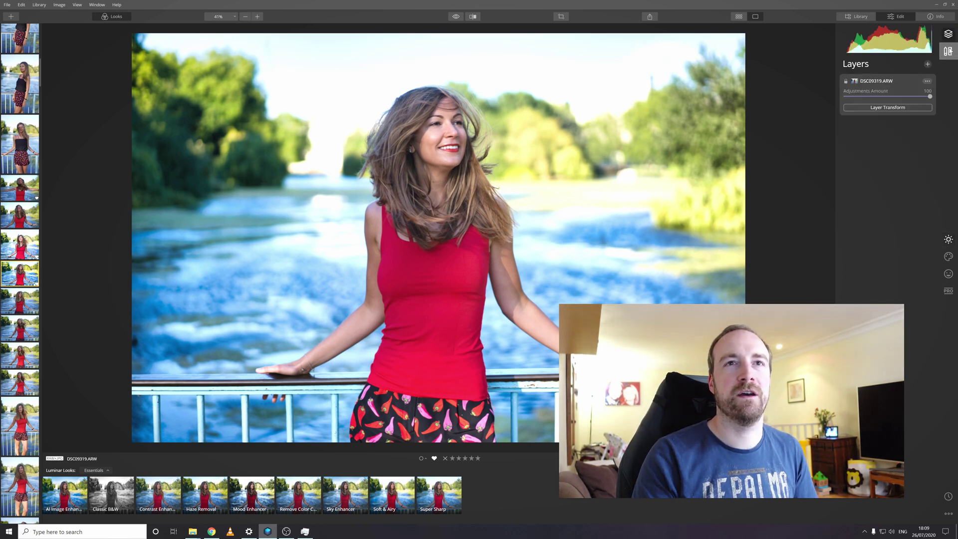
pyautogui.click(947, 52)
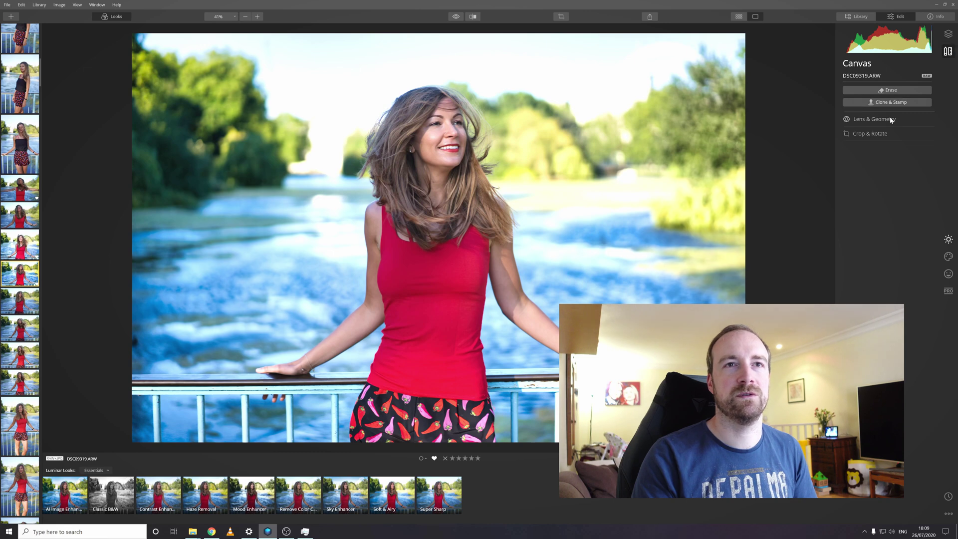
pyautogui.click(879, 134)
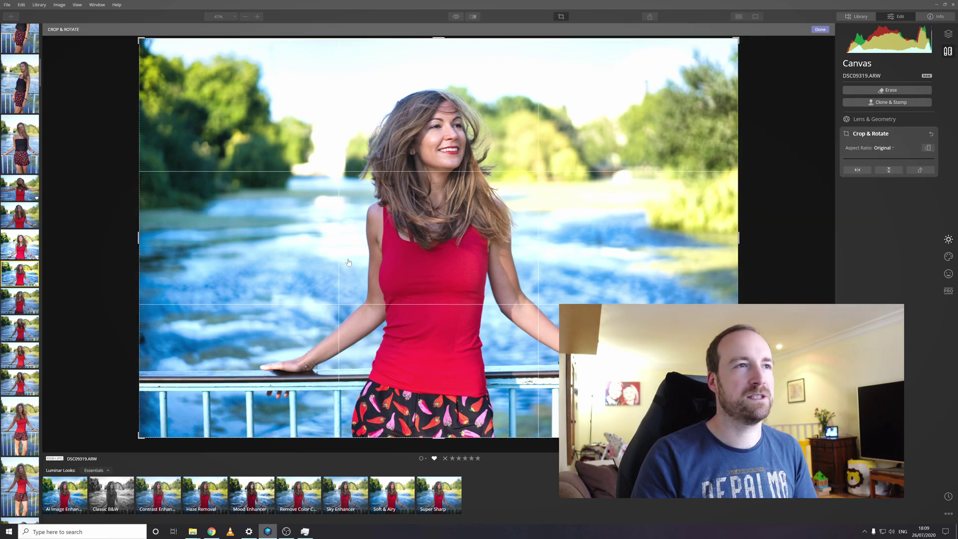
pyautogui.moveTo(137, 220); pyautogui.dragTo(97, 224)
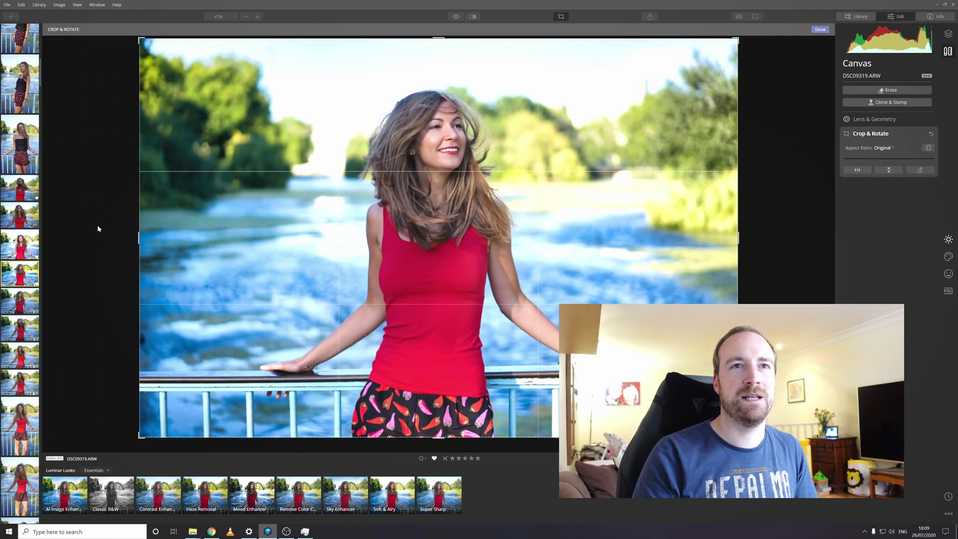
pyautogui.click(883, 148)
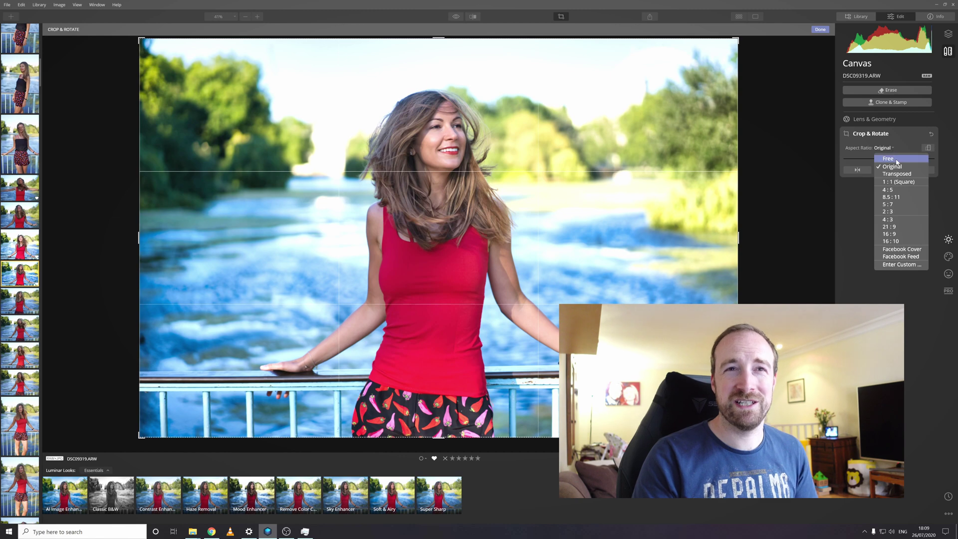
pyautogui.click(883, 160)
pyautogui.moveTo(139, 220); pyautogui.dragTo(141, 207)
pyautogui.press('Return')
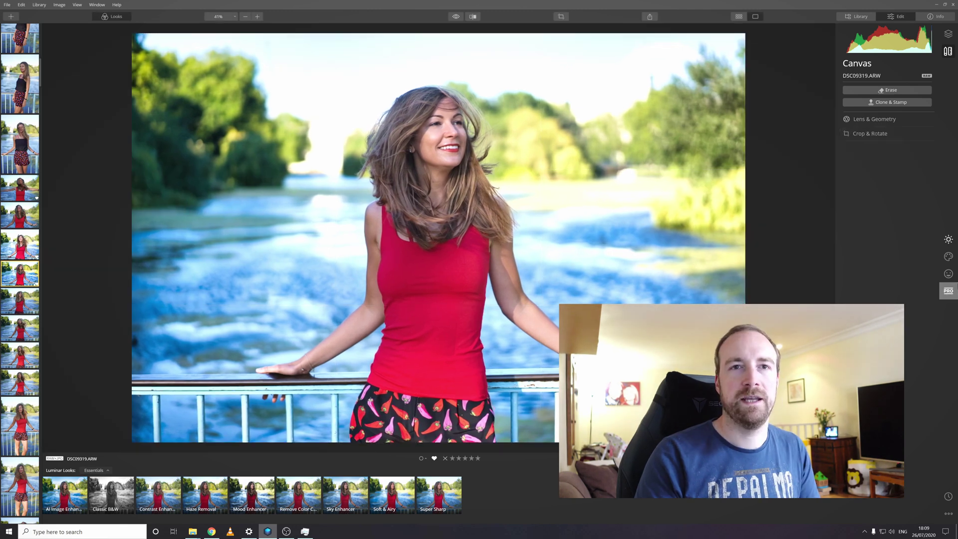
# Revert the edit history to the AI Sky Enhancer +34 entry to remove the crop, and return to the Essentials adjustments.
pyautogui.click(951, 496)
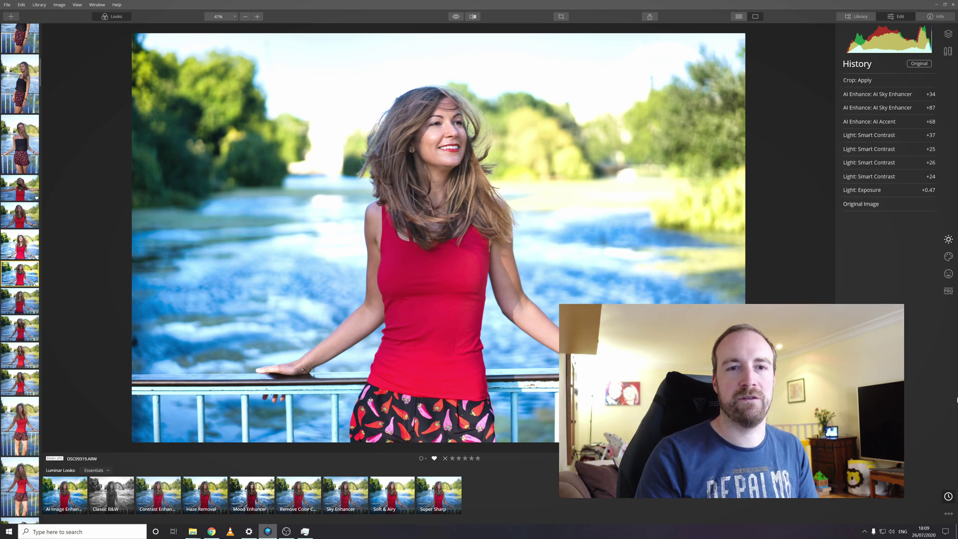
pyautogui.click(882, 96)
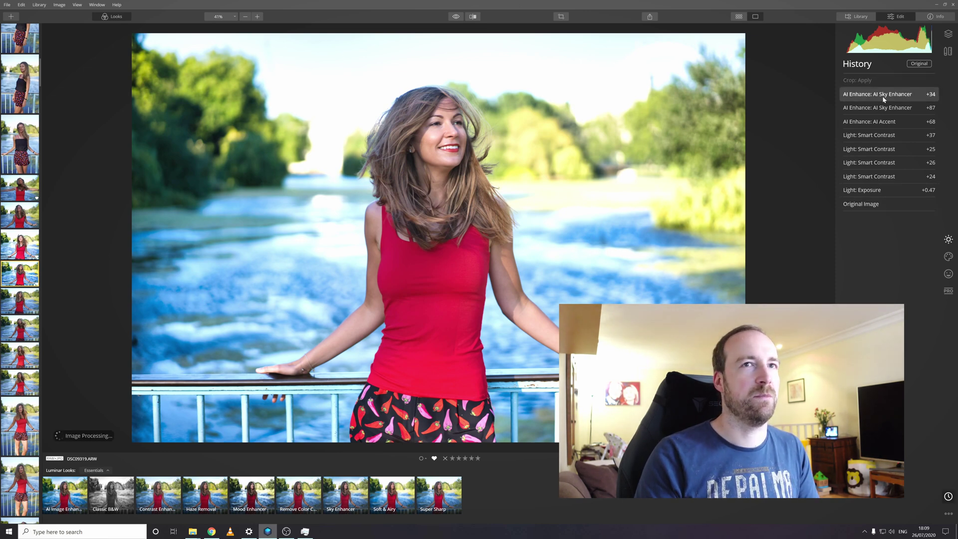
pyautogui.click(948, 257)
pyautogui.click(948, 240)
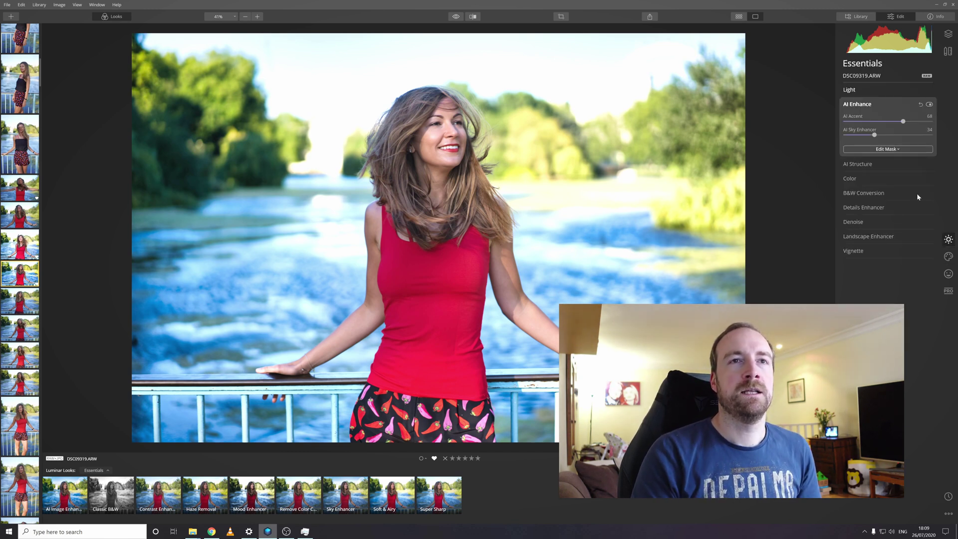
# Try a higher AI Structure amount on the photo and reset it to 0.
pyautogui.click(872, 164)
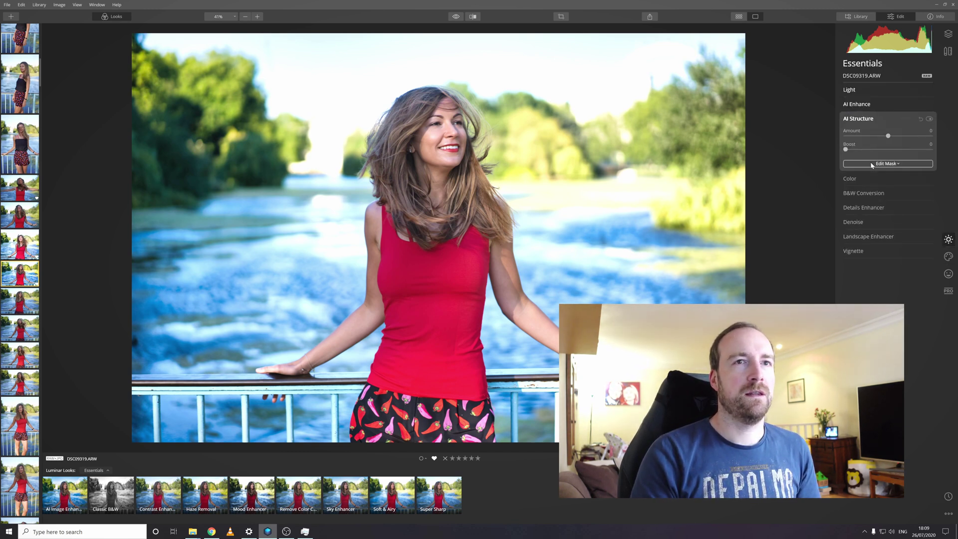
pyautogui.moveTo(888, 138)
pyautogui.mouseDown()
pyautogui.moveTo(916, 137)
pyautogui.moveTo(867, 137)
pyautogui.moveTo(901, 136)
pyautogui.mouseUp()
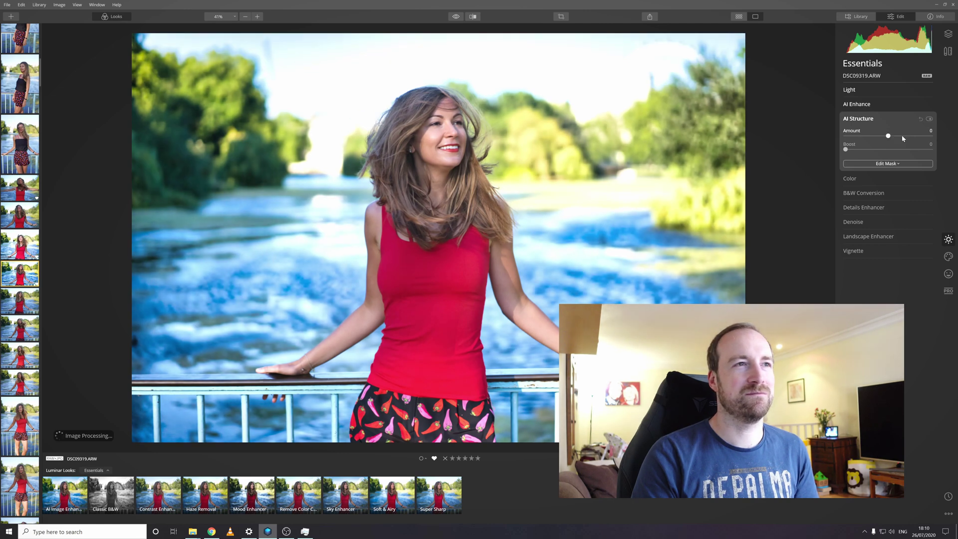
pyautogui.doubleClick(892, 138)
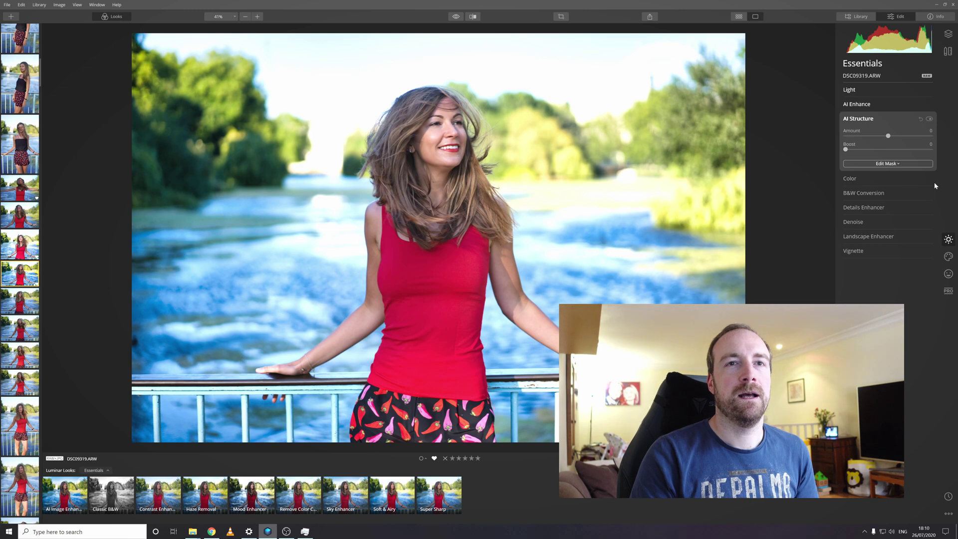
# Set AI Accent to 72 in AI Enhance and inspect the woman's face and hair up close.
pyautogui.click(860, 104)
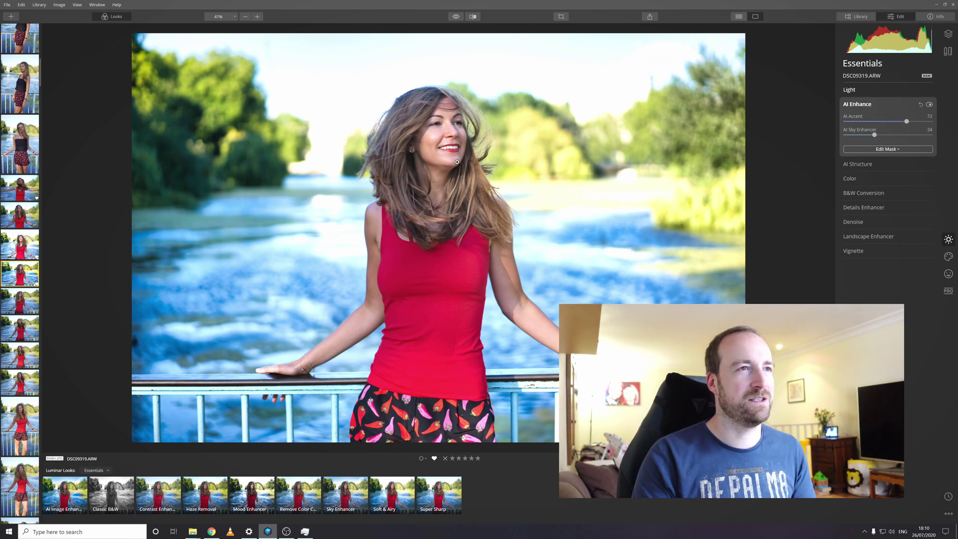
pyautogui.hotkey('ctrl', '=')
pyautogui.scroll(6, 456, 161)
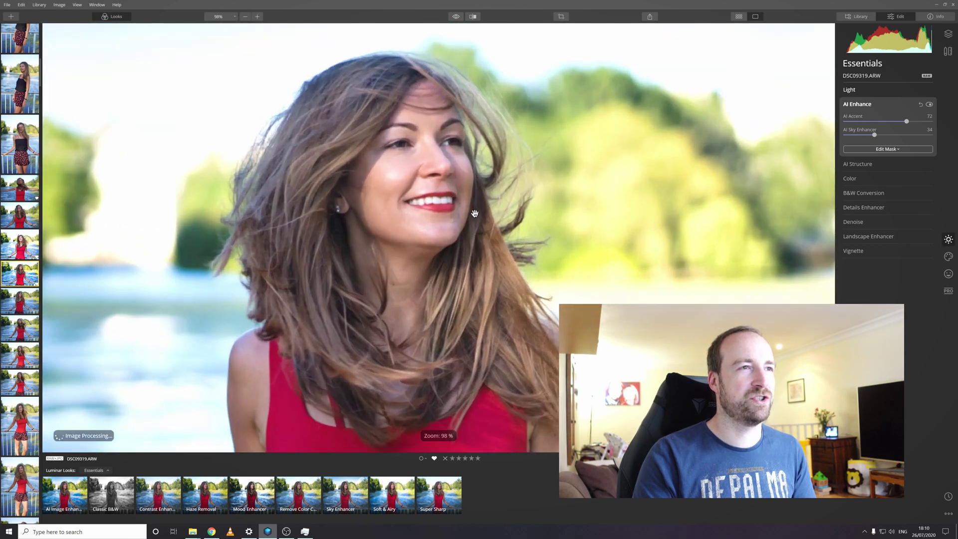
pyautogui.scroll(-5, 518, 228)
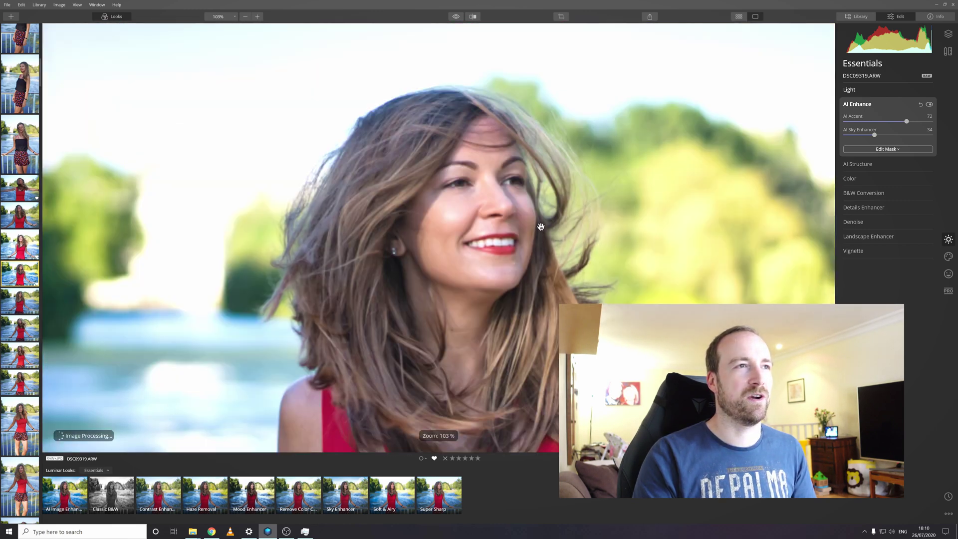
pyautogui.scroll(3, 520, 230)
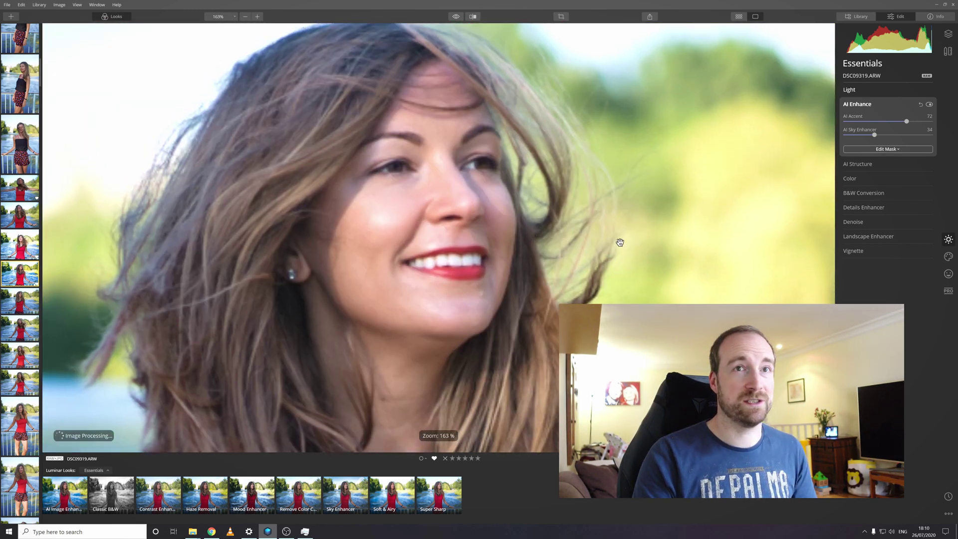
# Erase the small blemish below the corner of the woman's mouth using the Erase tool at size 20.
pyautogui.click(949, 53)
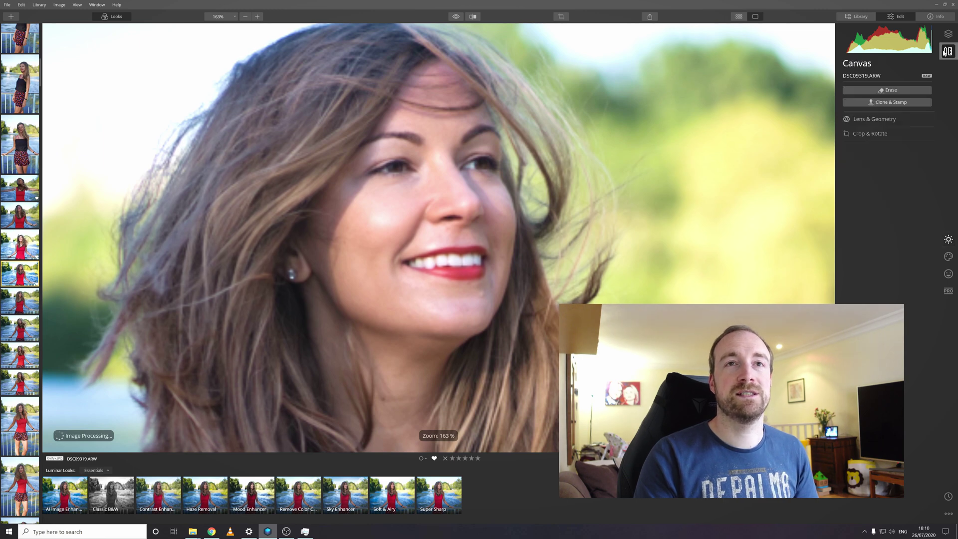
pyautogui.click(889, 91)
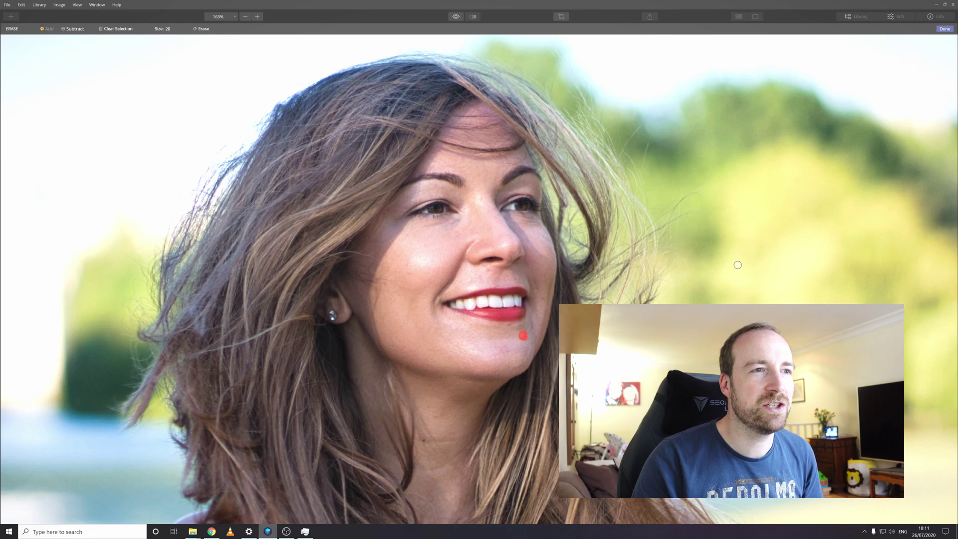
pyautogui.click(945, 29)
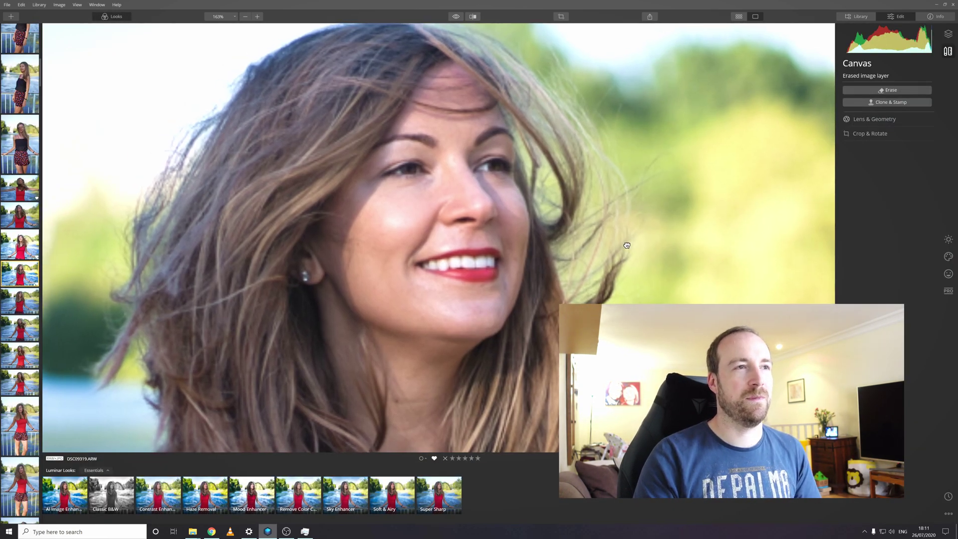
# Enable AI Skin Defects Removal in the AI Skin Enhancer portrait adjustment and set its Amount to 73.
pyautogui.scroll(-3, 627, 245)
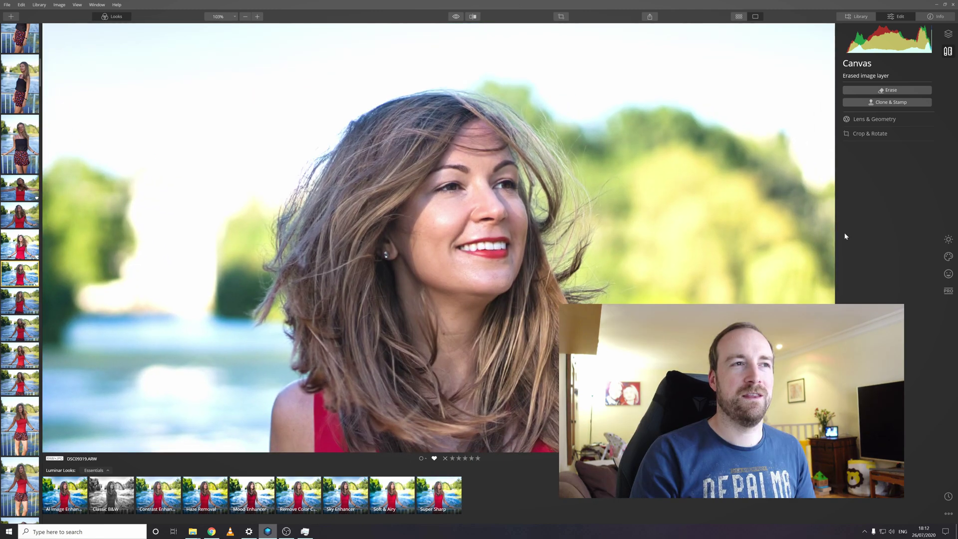
pyautogui.click(949, 275)
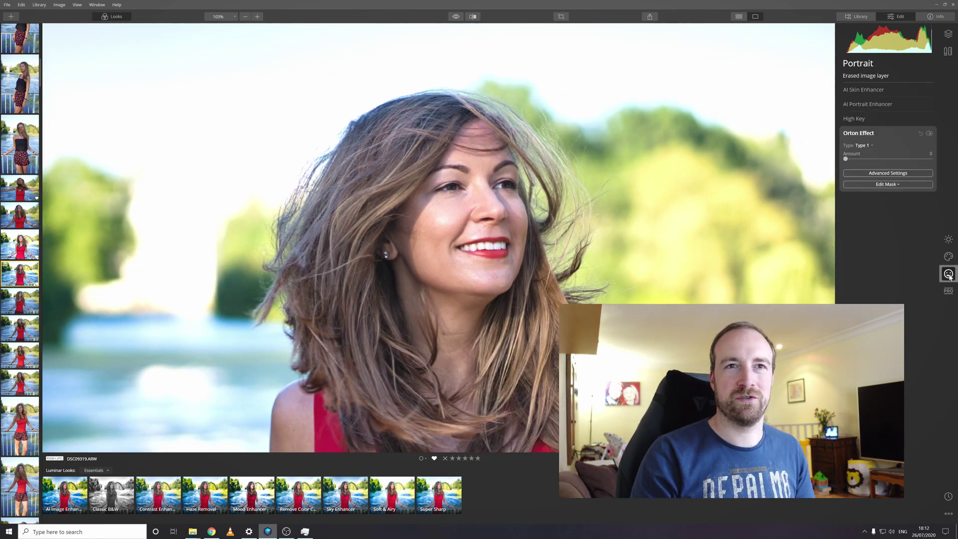
pyautogui.click(859, 91)
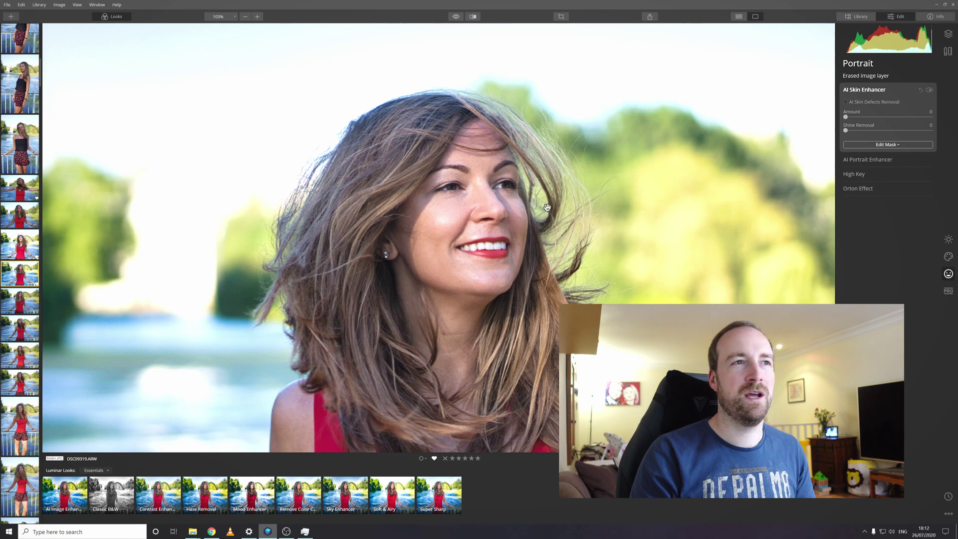
pyautogui.scroll(3, 524, 217)
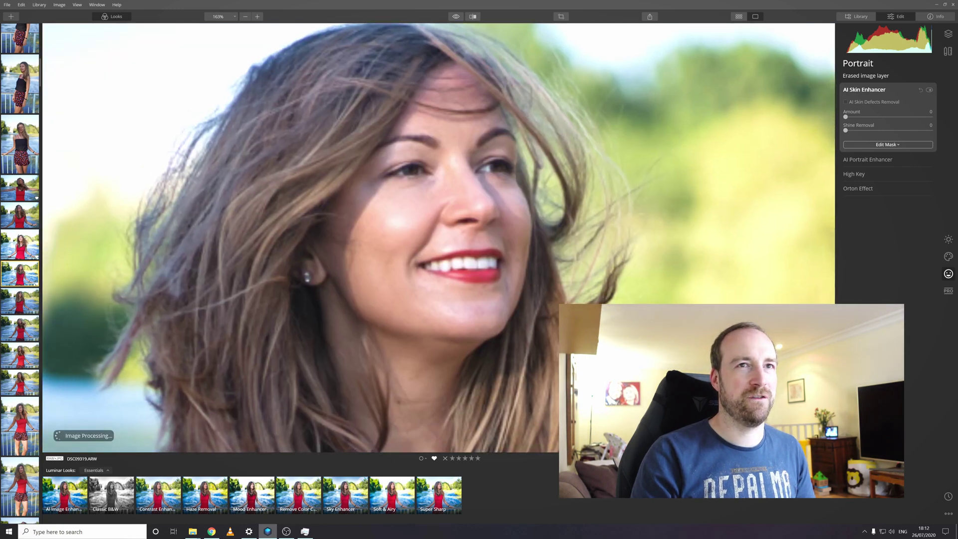
pyautogui.click(846, 102)
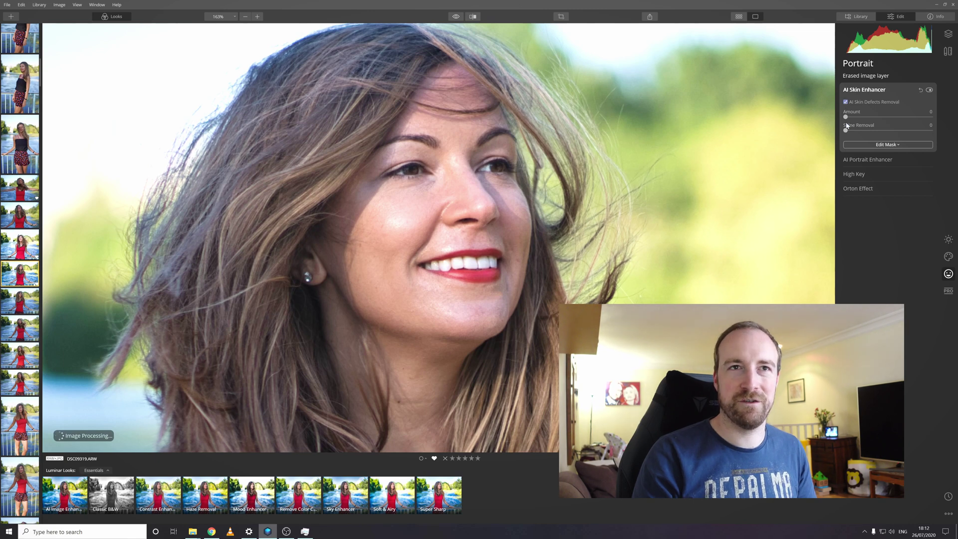
pyautogui.moveTo(847, 117); pyautogui.dragTo(906, 117)
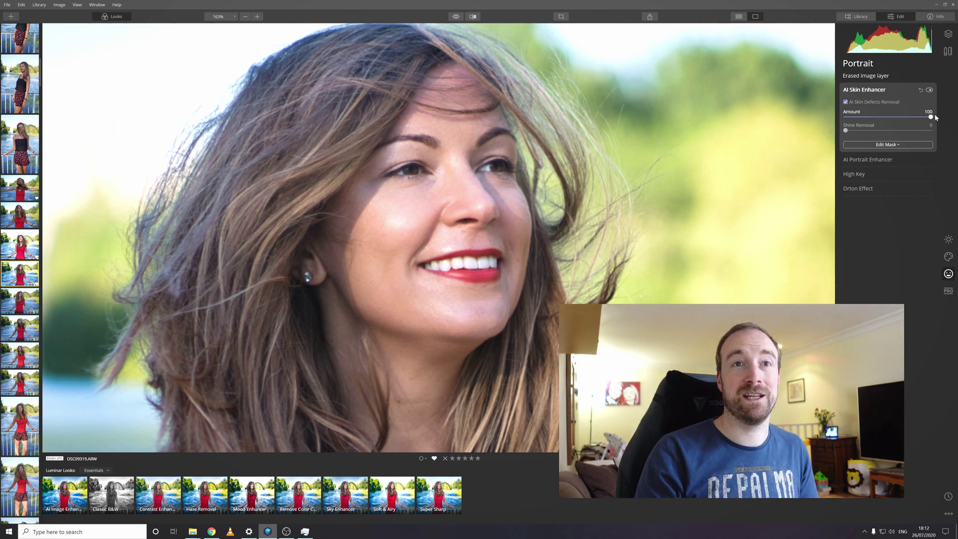
pyautogui.moveTo(938, 117); pyautogui.dragTo(907, 117)
# Try Shine Removal at 82 on the woman's skin and return it to 0 to compare.
pyautogui.moveTo(848, 134); pyautogui.dragTo(915, 132)
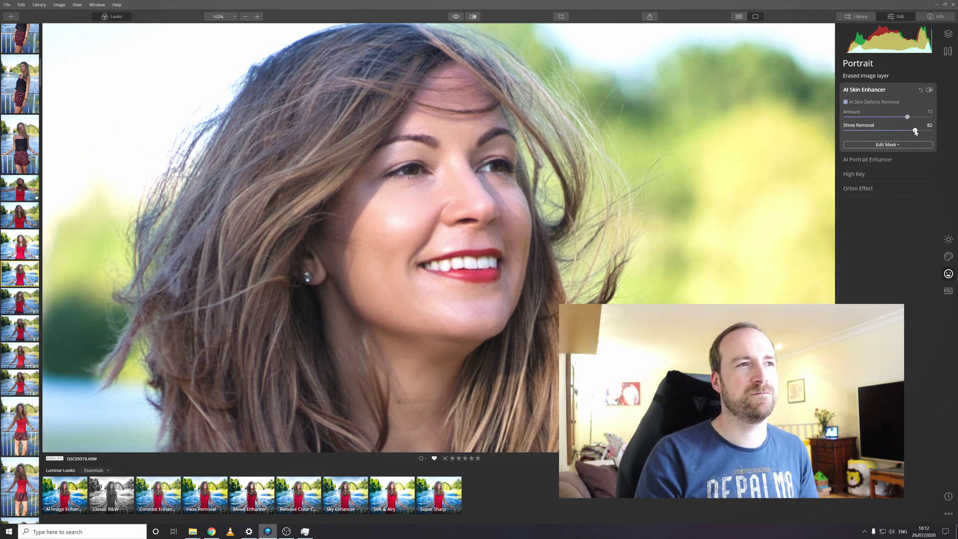
pyautogui.moveTo(916, 132); pyautogui.dragTo(837, 132)
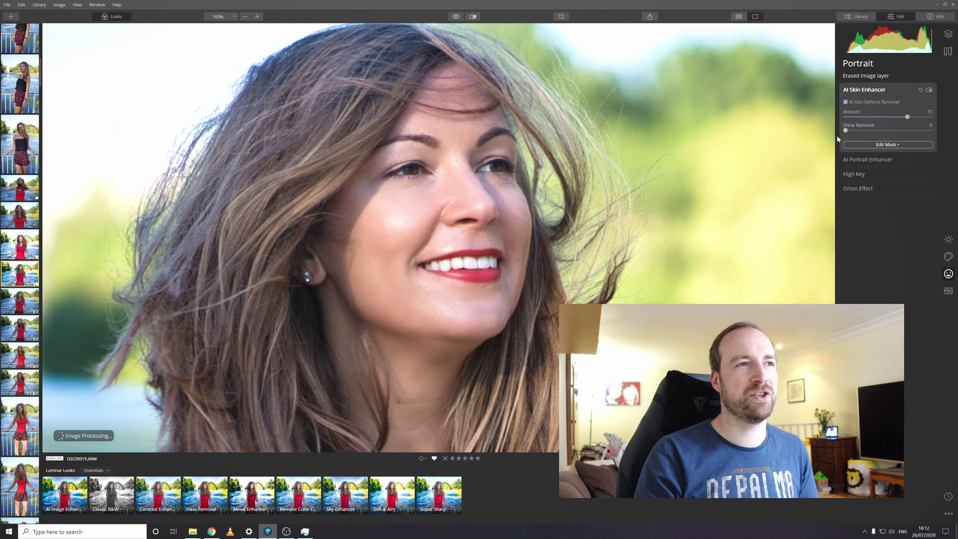
pyautogui.moveTo(846, 131); pyautogui.dragTo(917, 132)
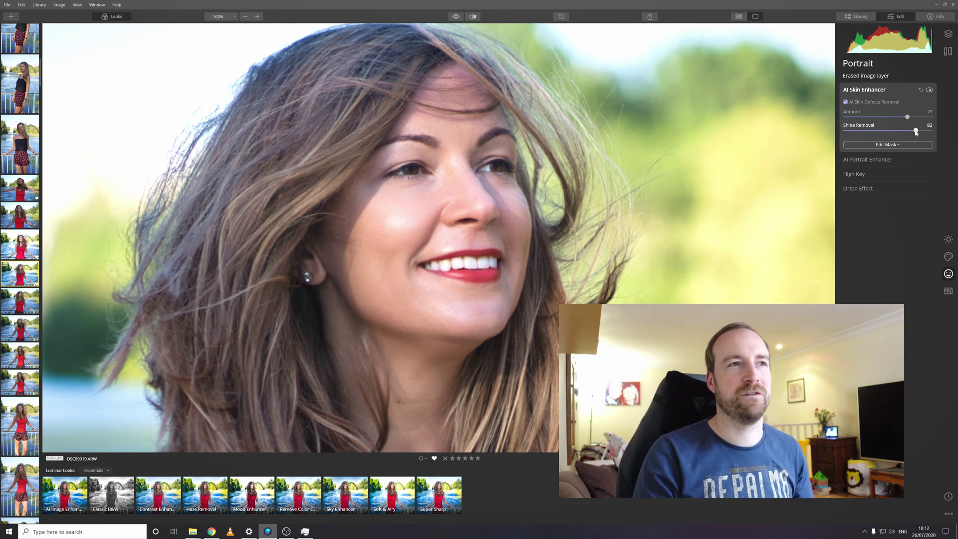
pyautogui.moveTo(916, 131); pyautogui.dragTo(828, 130)
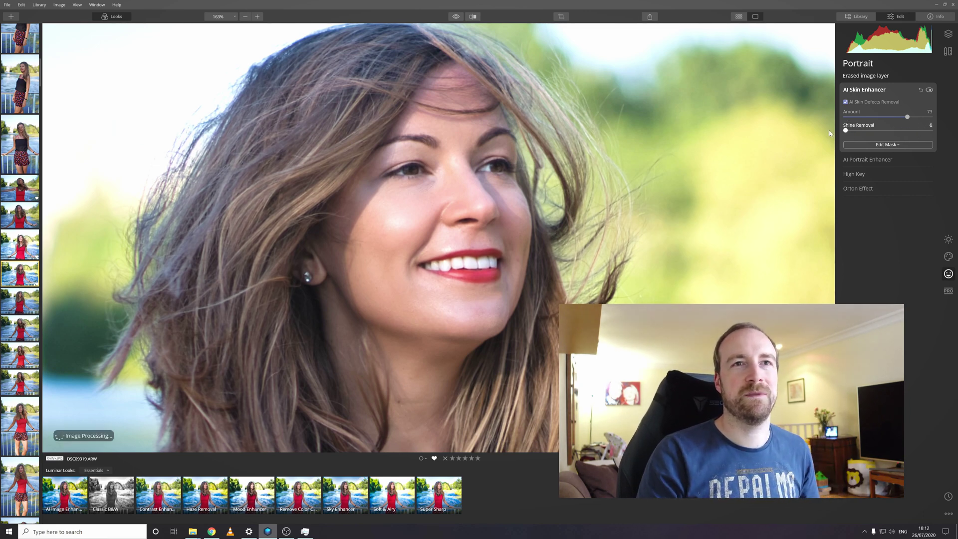
# In AI Portrait Enhancer, set Face Light to 13, Eye Whitening to 26 and Eye Enhancer to 100.
pyautogui.click(893, 161)
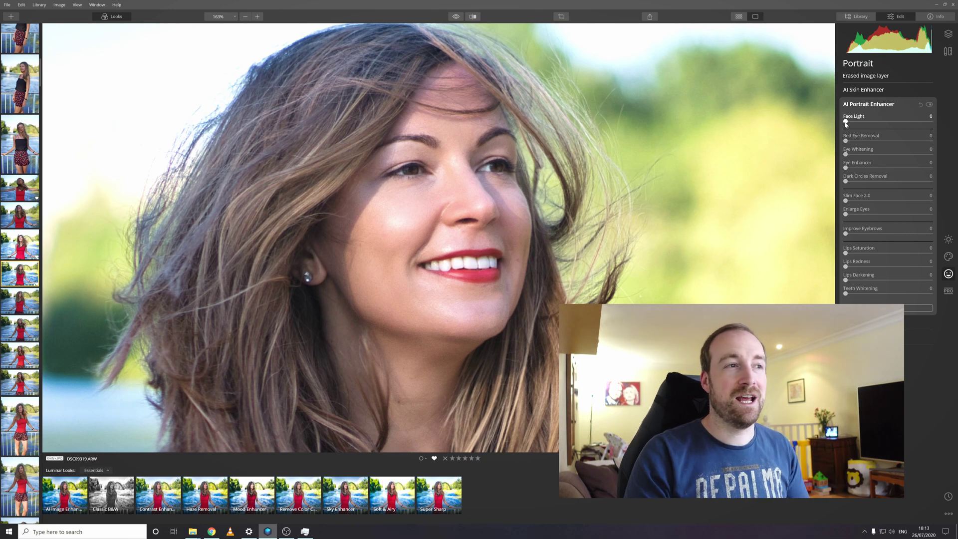
pyautogui.moveTo(848, 123)
pyautogui.mouseDown()
pyautogui.moveTo(933, 125)
pyautogui.moveTo(857, 123)
pyautogui.mouseUp()
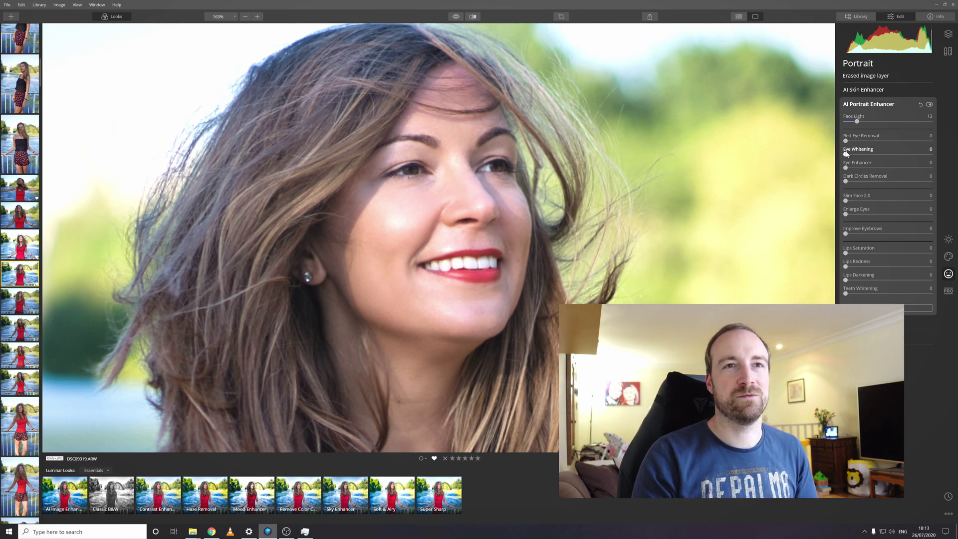
pyautogui.moveTo(847, 155); pyautogui.dragTo(883, 155)
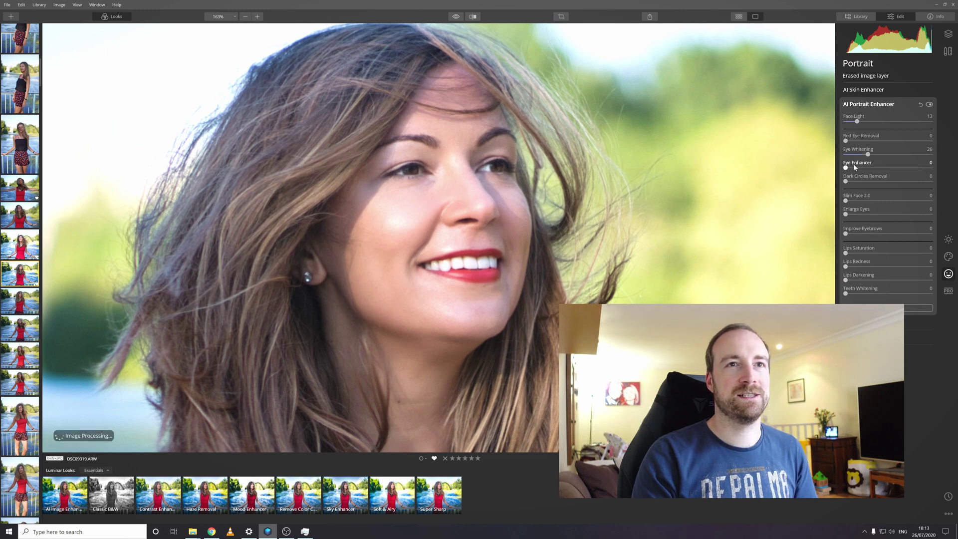
pyautogui.moveTo(847, 169); pyautogui.dragTo(931, 169)
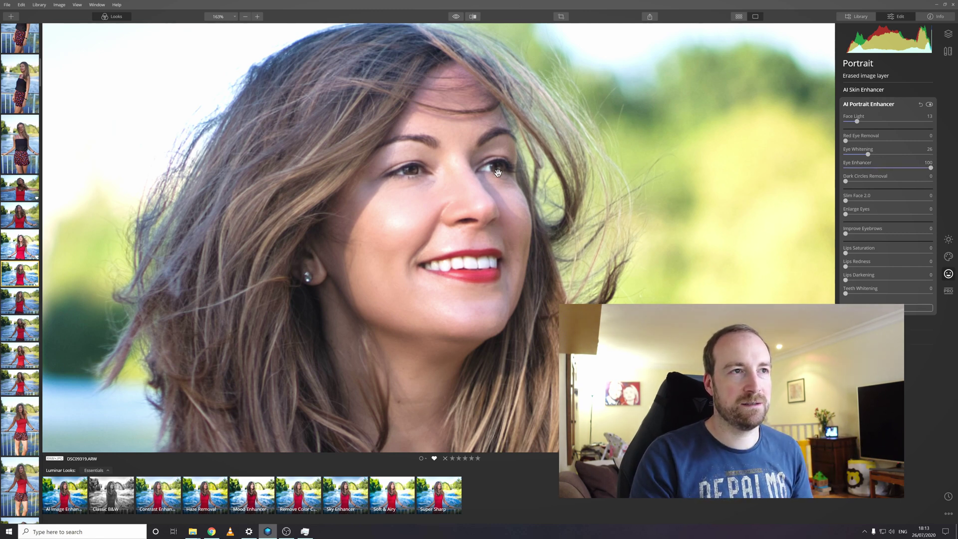
pyautogui.moveTo(931, 169)
pyautogui.mouseDown()
pyautogui.moveTo(881, 170)
pyautogui.moveTo(940, 170)
pyautogui.mouseUp()
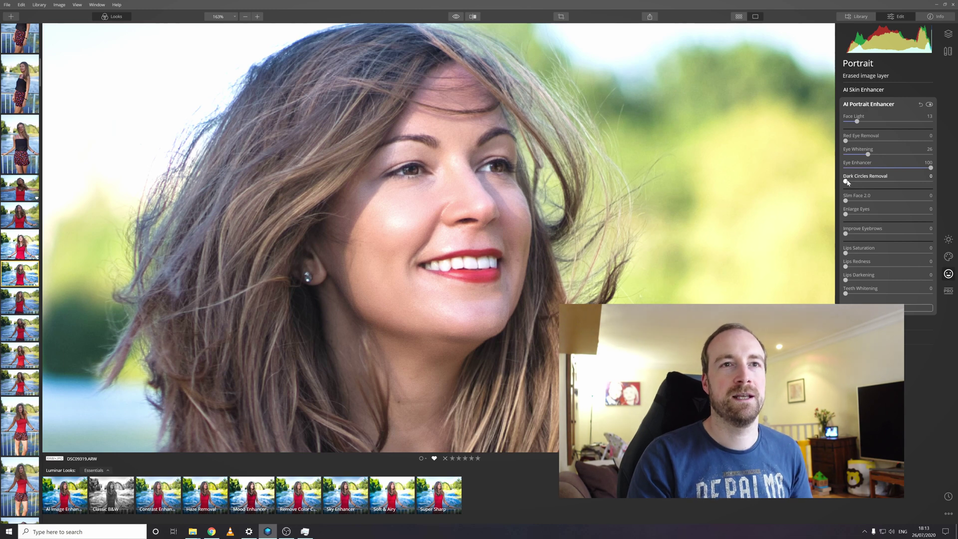
# Keep Dark Circles Removal and Enlarge Eyes at 0, and set Lips Saturation to 24, Lips Redness to 41 and Teeth Whitening to 24.
pyautogui.moveTo(846, 182); pyautogui.dragTo(812, 184)
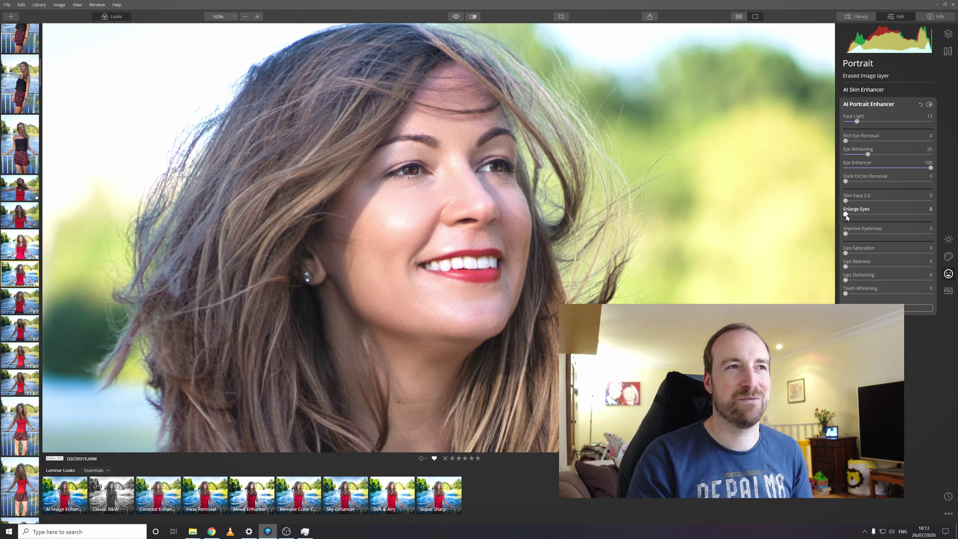
pyautogui.moveTo(869, 216); pyautogui.dragTo(845, 213)
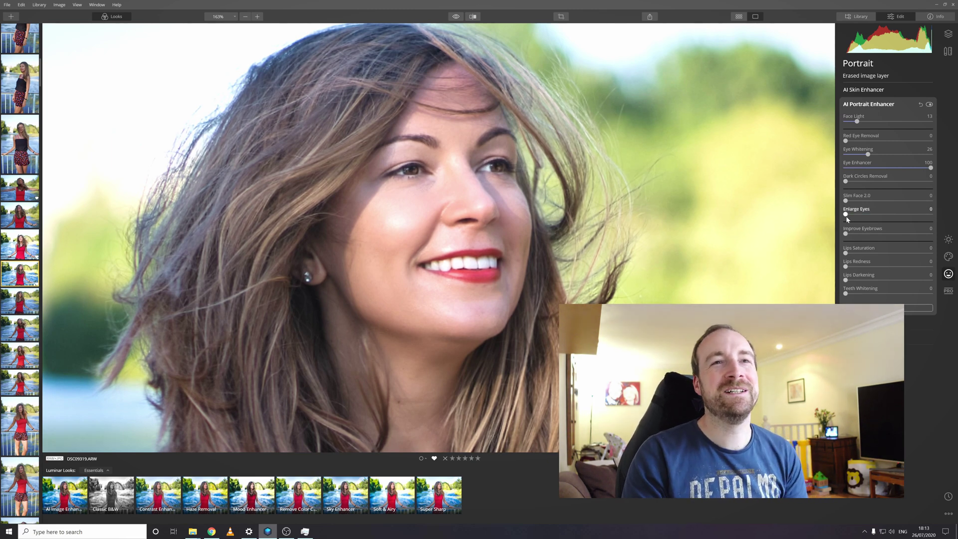
pyautogui.moveTo(846, 233); pyautogui.dragTo(881, 267)
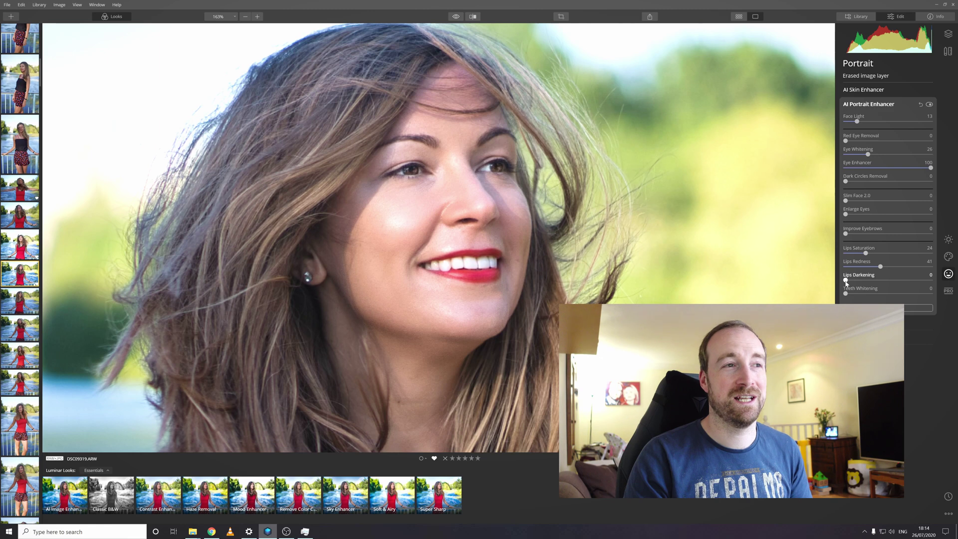
pyautogui.moveTo(847, 295); pyautogui.dragTo(869, 294)
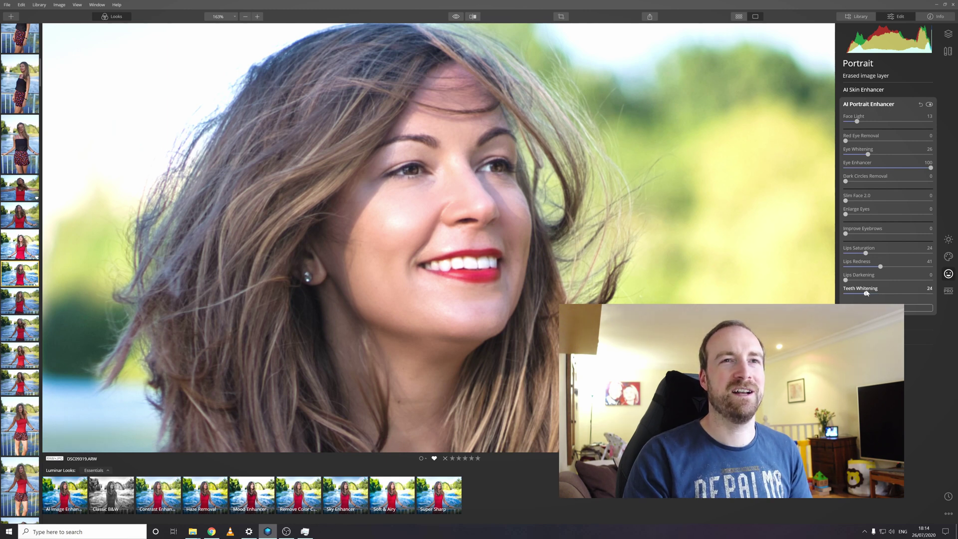
# Compare the whole photo before and after the edits with the split comparison view, and close the comparison.
pyautogui.scroll(-3, 557, 234)
pyautogui.moveTo(549, 256); pyautogui.dragTo(532, 236)
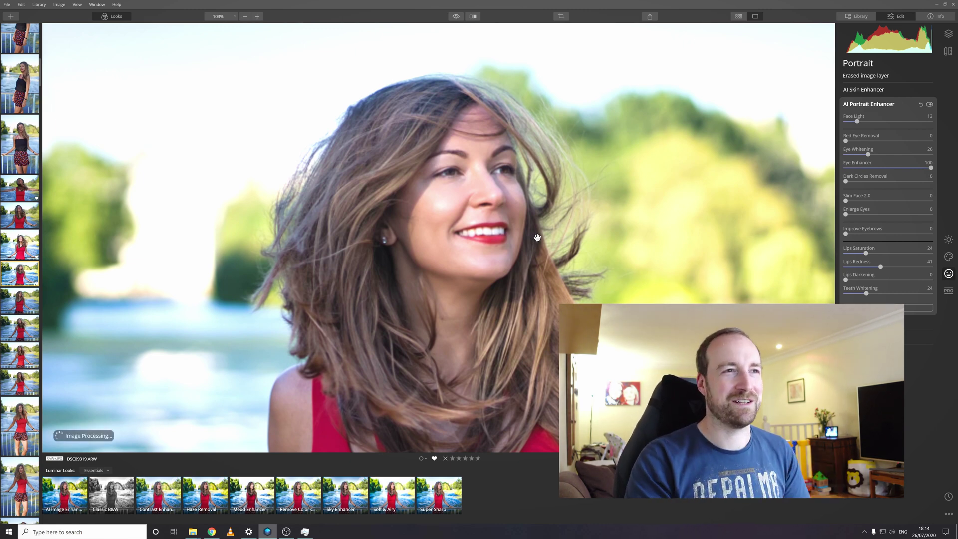
pyautogui.scroll(-5, 540, 239)
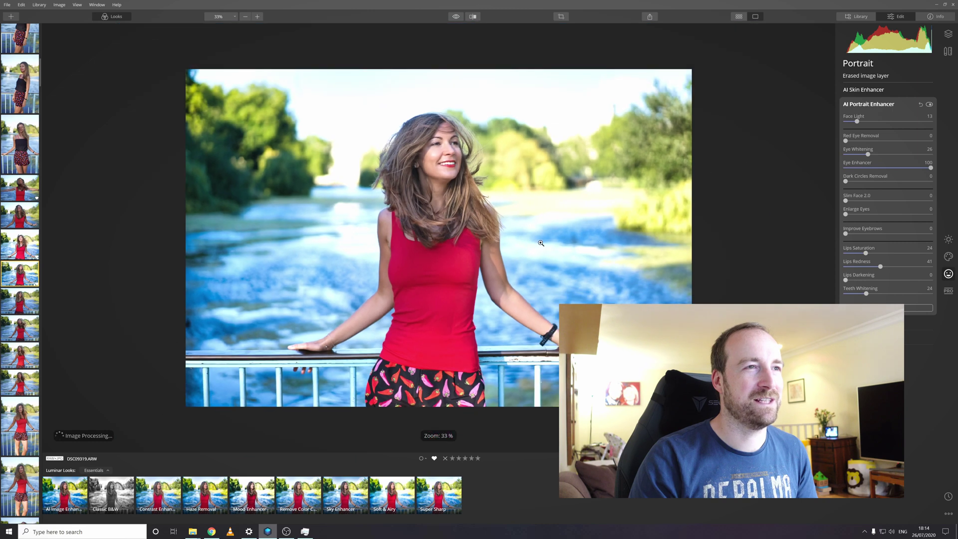
pyautogui.scroll(1, 534, 241)
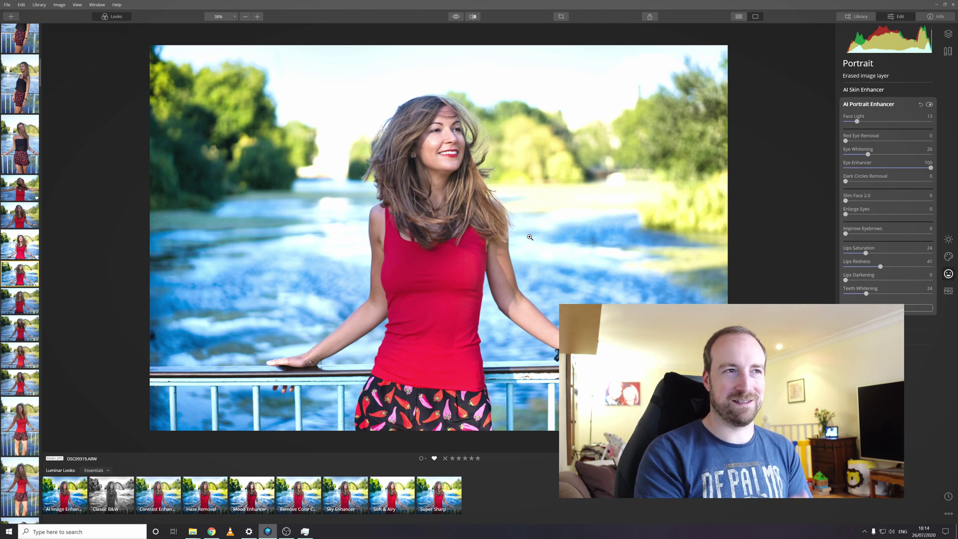
pyautogui.click(473, 18)
pyautogui.moveTo(433, 208); pyautogui.dragTo(173, 209)
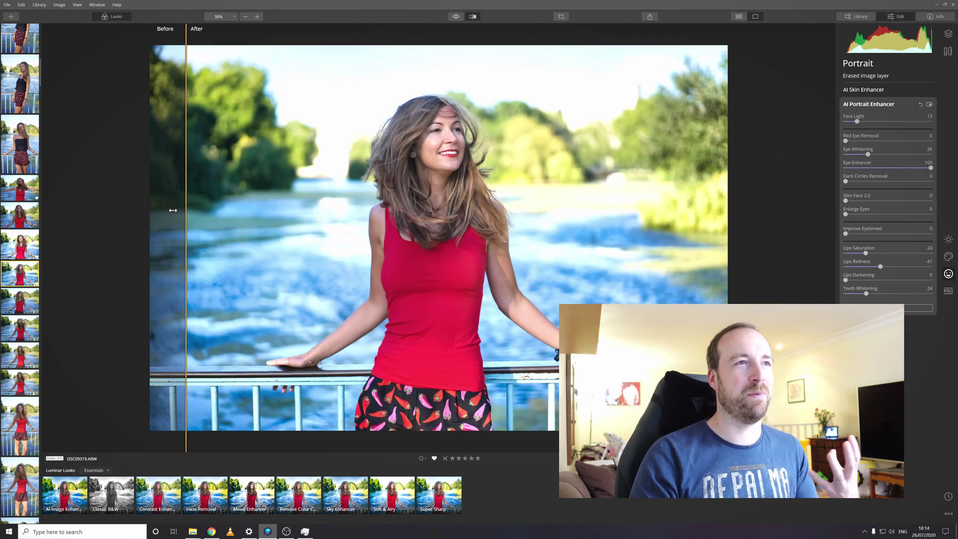
pyautogui.moveTo(174, 213); pyautogui.dragTo(231, 229)
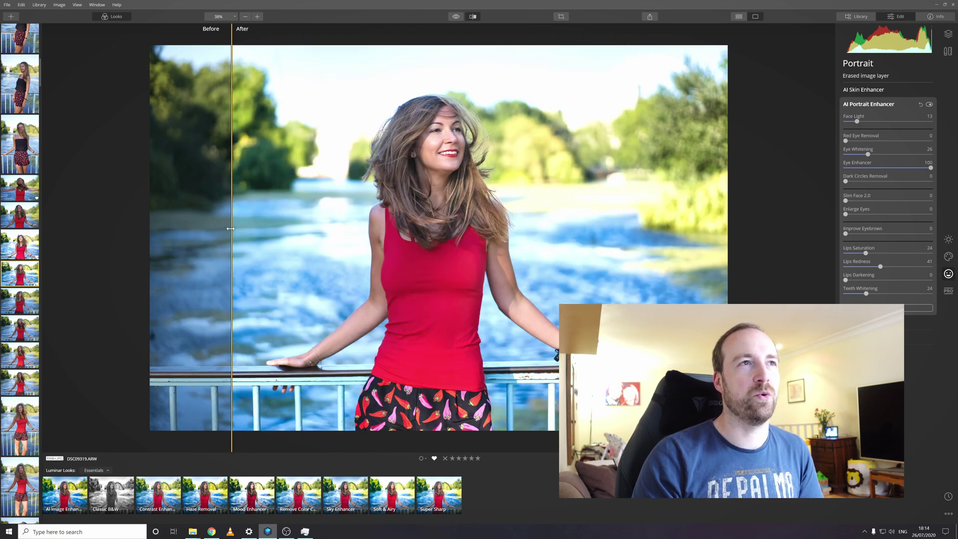
pyautogui.click(474, 17)
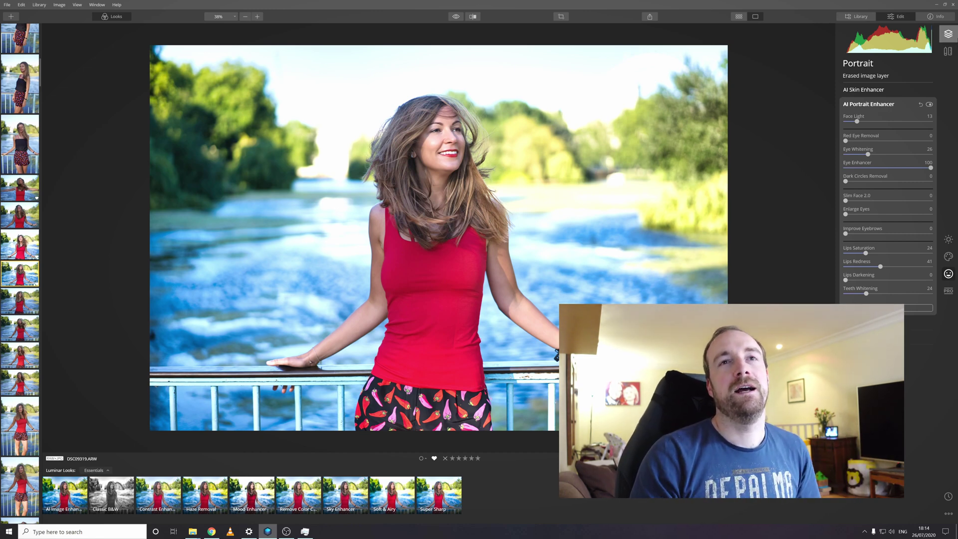
# Add a new adjustment layer above the erased image layer.
pyautogui.click(949, 36)
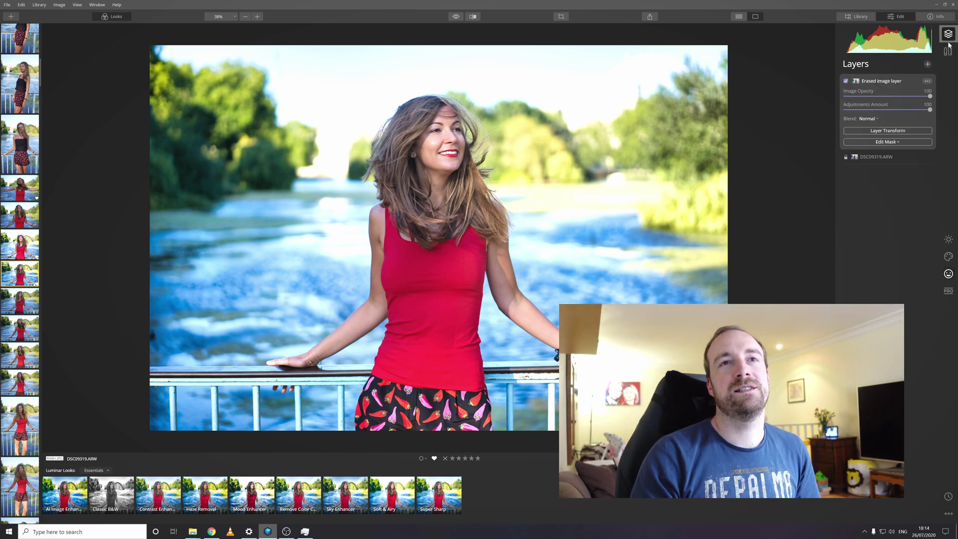
pyautogui.click(928, 65)
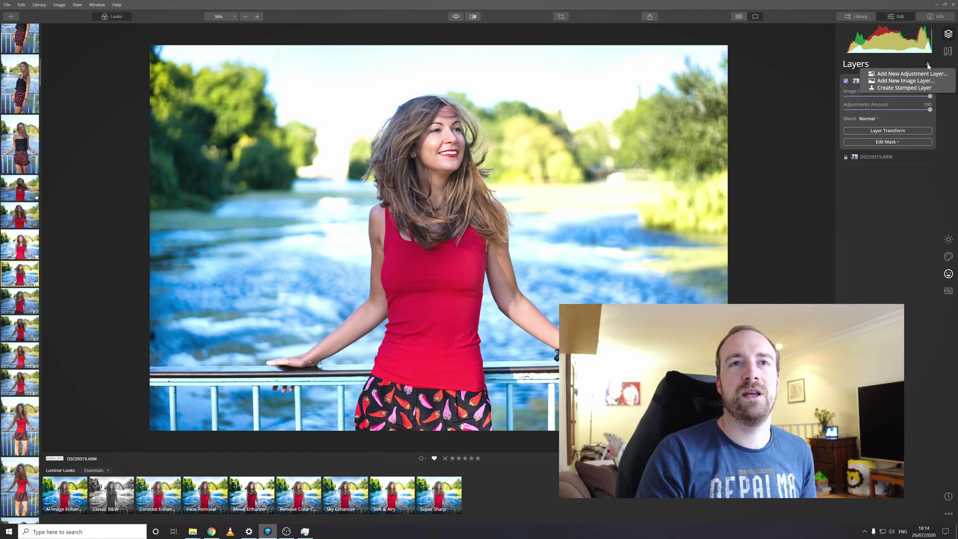
pyautogui.click(928, 66)
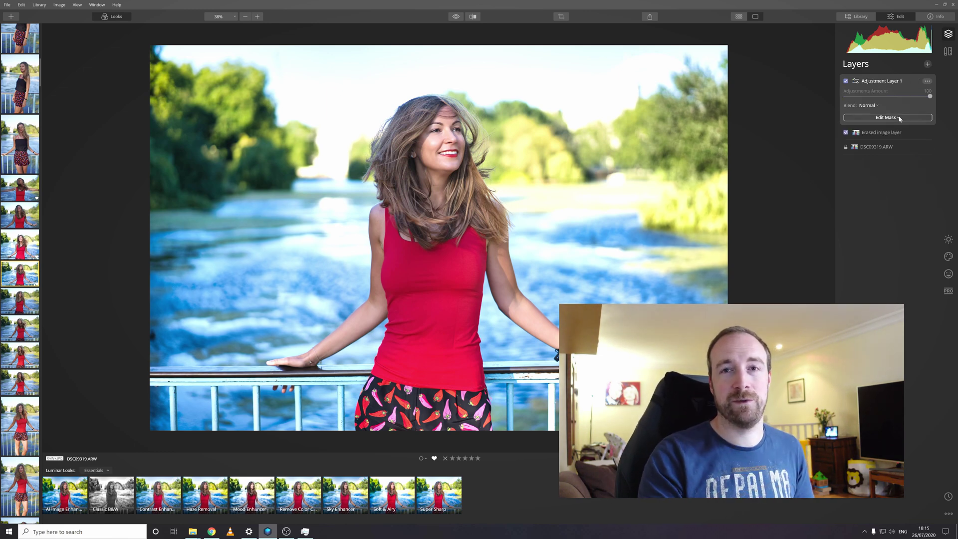
# Draw a horizontal gradient mask on the new adjustment layer, from the photo's right edge toward the woman.
pyautogui.click(901, 119)
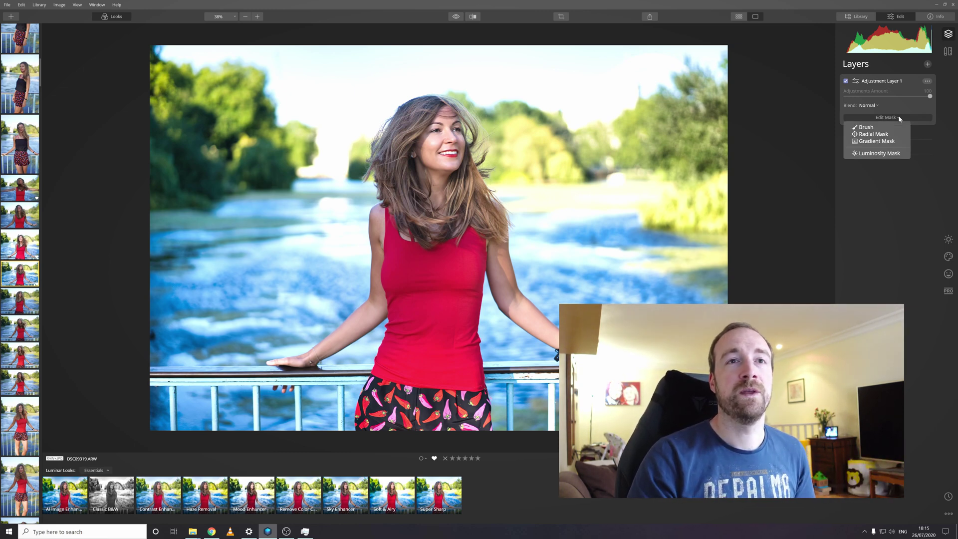
pyautogui.click(884, 142)
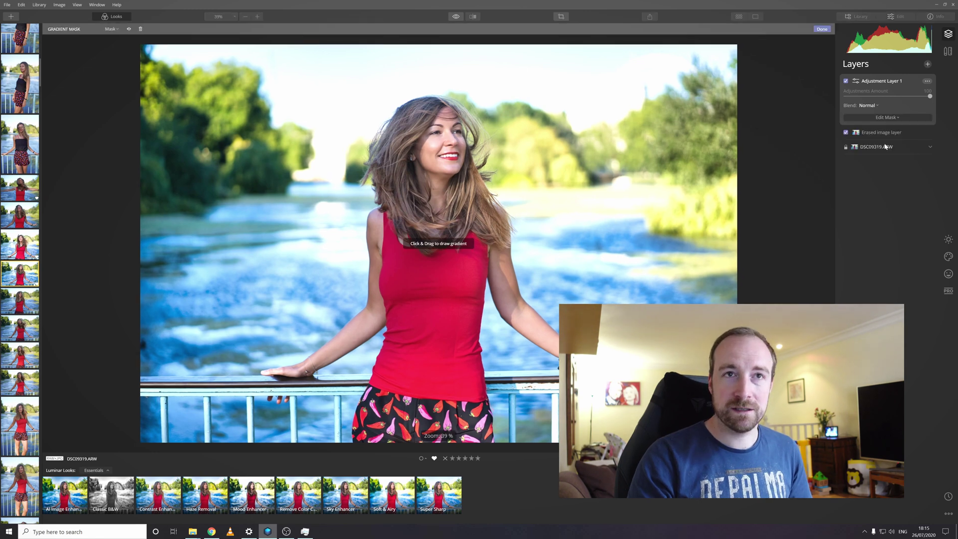
pyautogui.moveTo(723, 227); pyautogui.dragTo(542, 229)
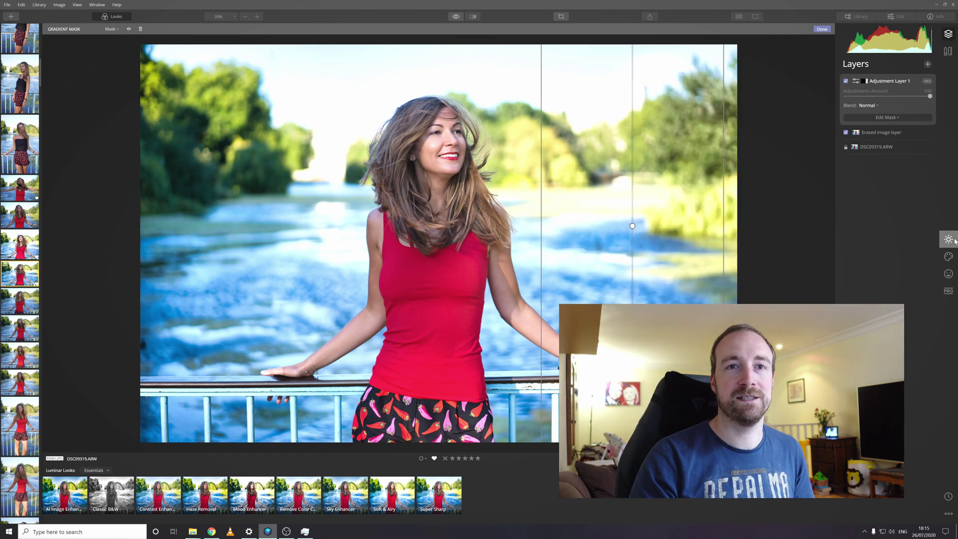
# Lower the Light exposure of the masked adjustment layer to -2.31.
pyautogui.click(869, 89)
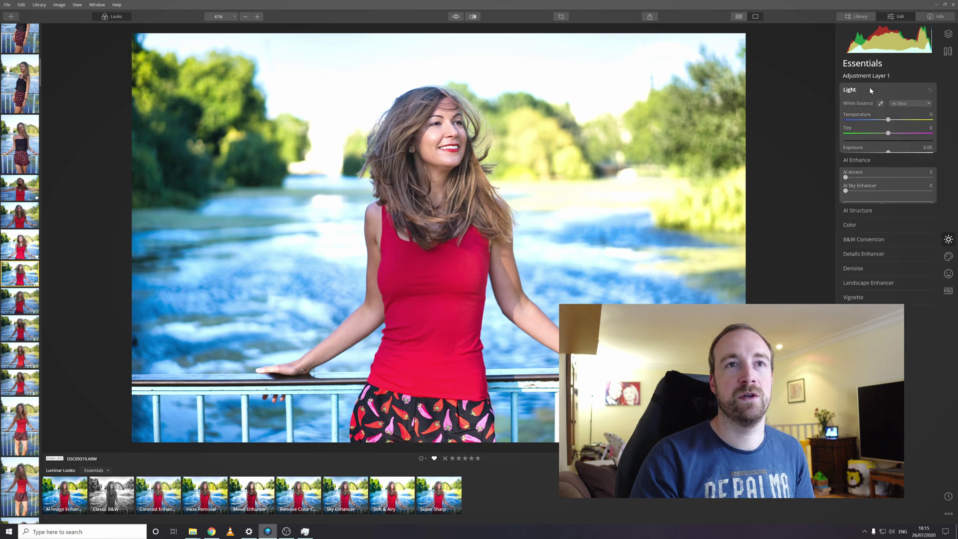
pyautogui.moveTo(888, 152); pyautogui.dragTo(865, 155)
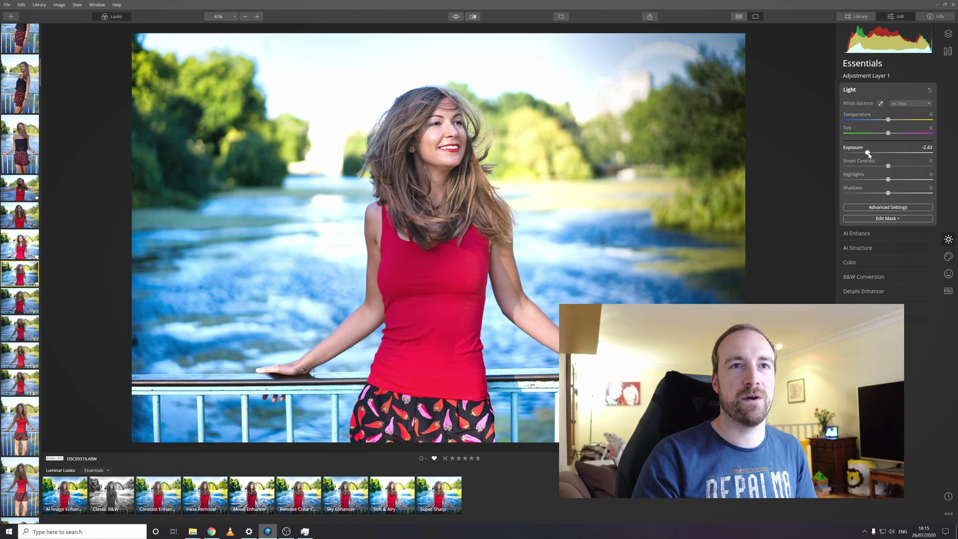
pyautogui.moveTo(869, 155); pyautogui.dragTo(870, 155)
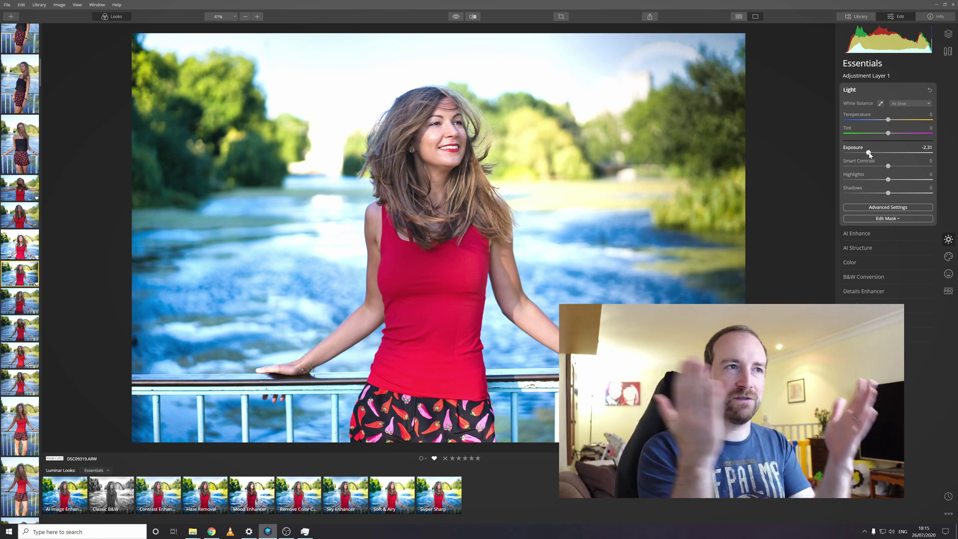
# Draw a second horizontal gradient mask on the adjustment layer, from the photo's left edge toward the woman.
pyautogui.click(949, 34)
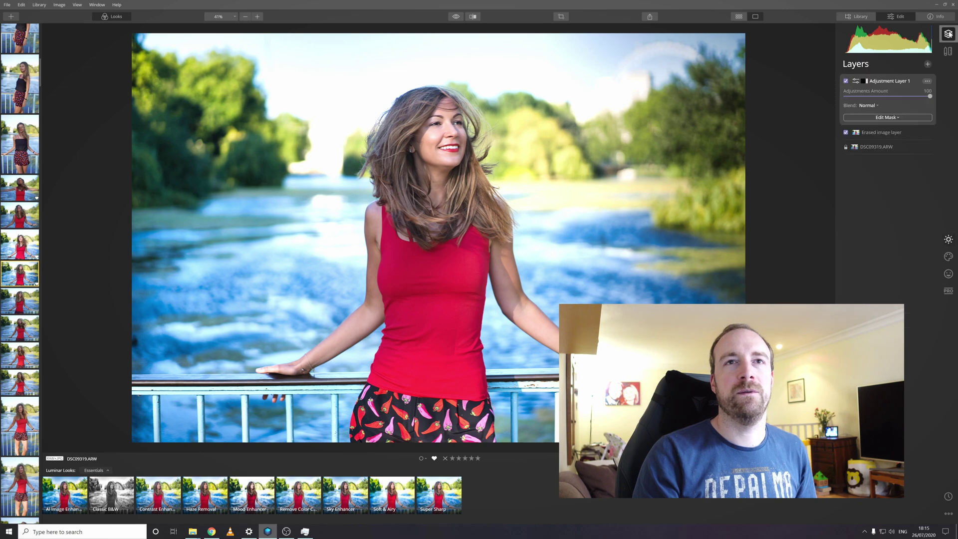
pyautogui.click(888, 118)
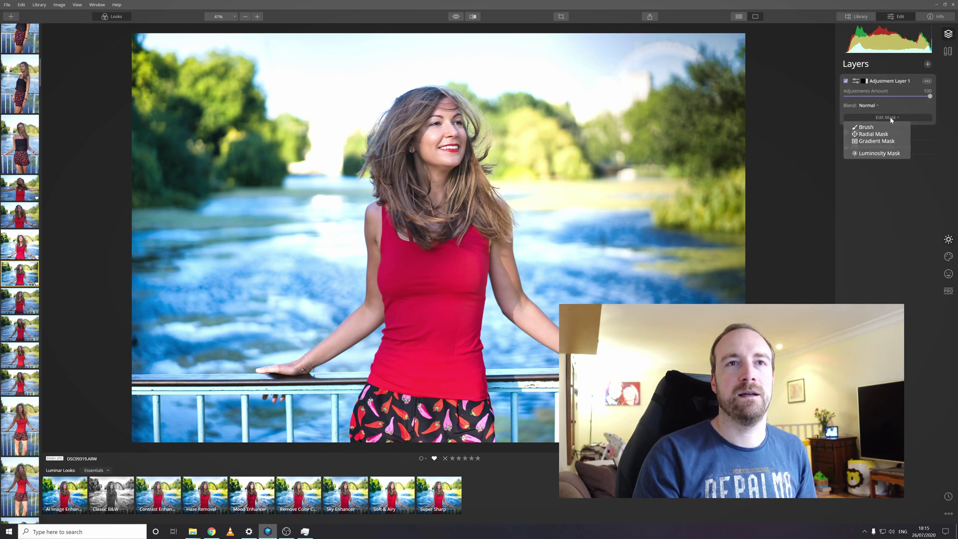
pyautogui.click(887, 168)
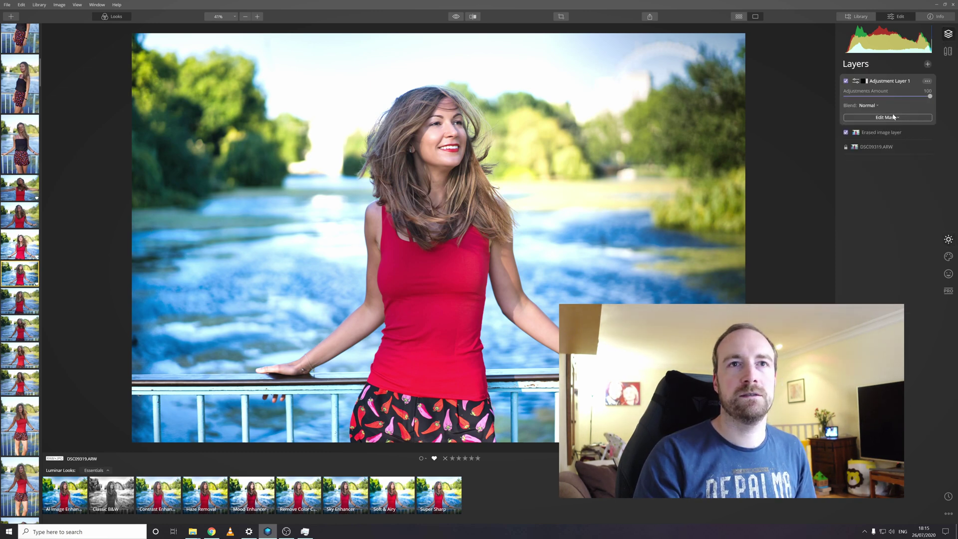
pyautogui.click(887, 118)
pyautogui.click(888, 141)
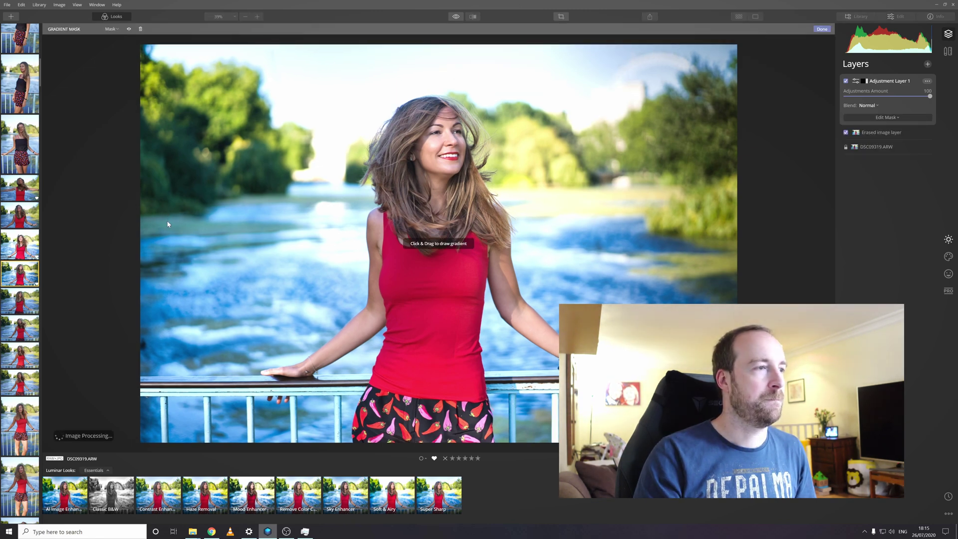
pyautogui.moveTo(168, 224); pyautogui.dragTo(320, 221)
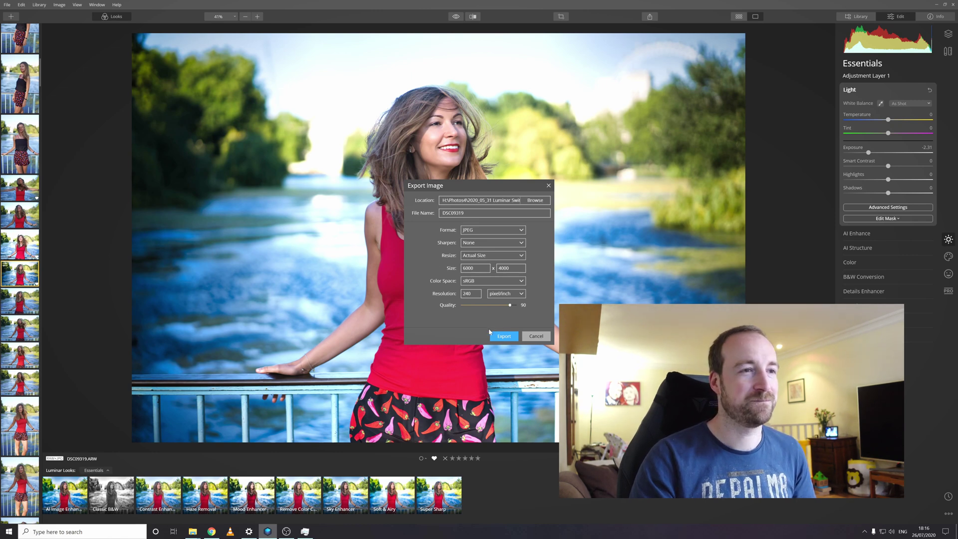
# Export the photo as JPEG DSC09319 at actual size, sRGB, 240 pixel/inch and quality 90, and open the before/after comparison.
pyautogui.click(504, 336)
pyautogui.click(473, 16)
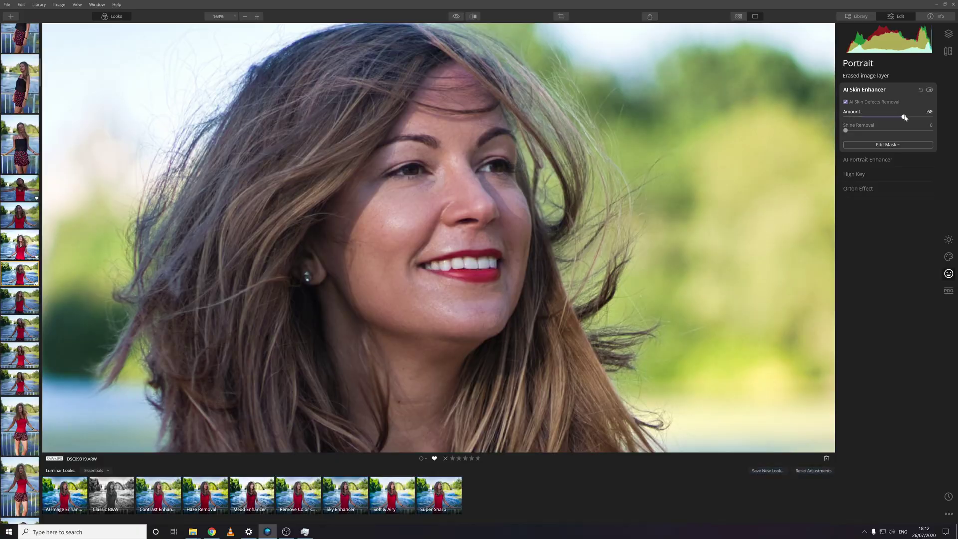
# In AI Portrait Enhancer on the erased image layer, set Face Light to 13, Eye Whitening to 26 and Eye Enhancer to 100.
pyautogui.click(891, 160)
pyautogui.moveTo(846, 122)
pyautogui.mouseDown()
pyautogui.moveTo(924, 122)
pyautogui.moveTo(857, 122)
pyautogui.mouseUp()
pyautogui.moveTo(846, 155); pyautogui.dragTo(868, 154)
pyautogui.moveTo(845, 168); pyautogui.dragTo(931, 167)
# Set Lips Saturation to 24, Lips Redness to 41 and Teeth Whitening to 27 for the woman's face.
pyautogui.moveTo(846, 253); pyautogui.dragTo(866, 253)
pyautogui.moveTo(846, 267); pyautogui.dragTo(880, 266)
pyautogui.moveTo(846, 293); pyautogui.dragTo(869, 293)
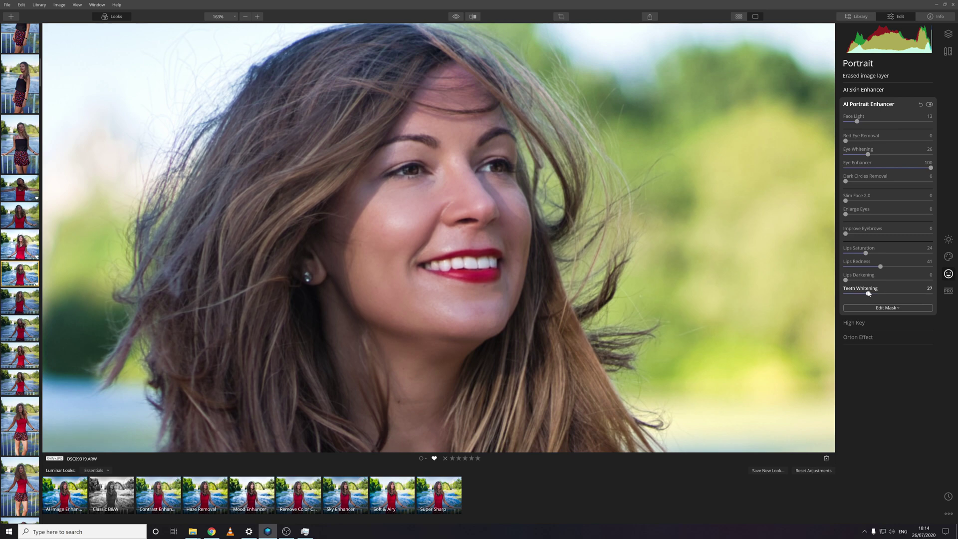